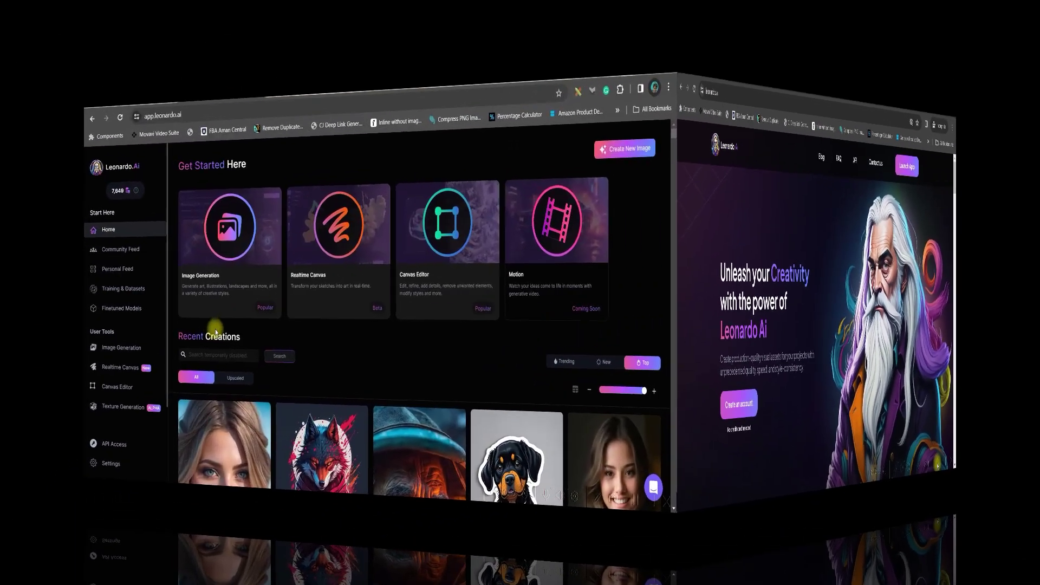
- Go to Leonardo.Ai's Image Generation page and browse the Generation History
scroll(193, 200, down, 4)
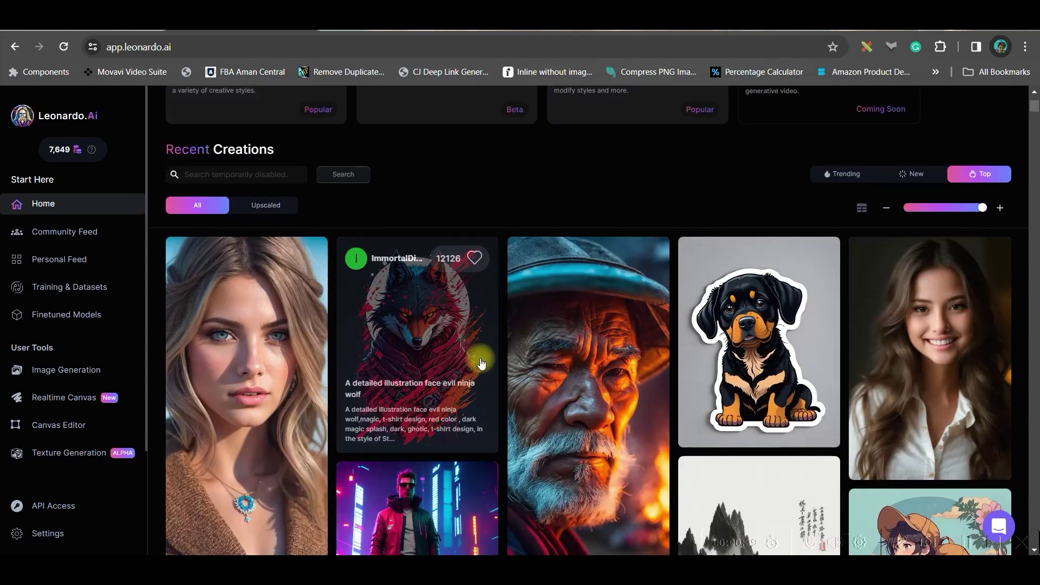
scroll(550, 379, down, 5)
scroll(550, 380, up, 10)
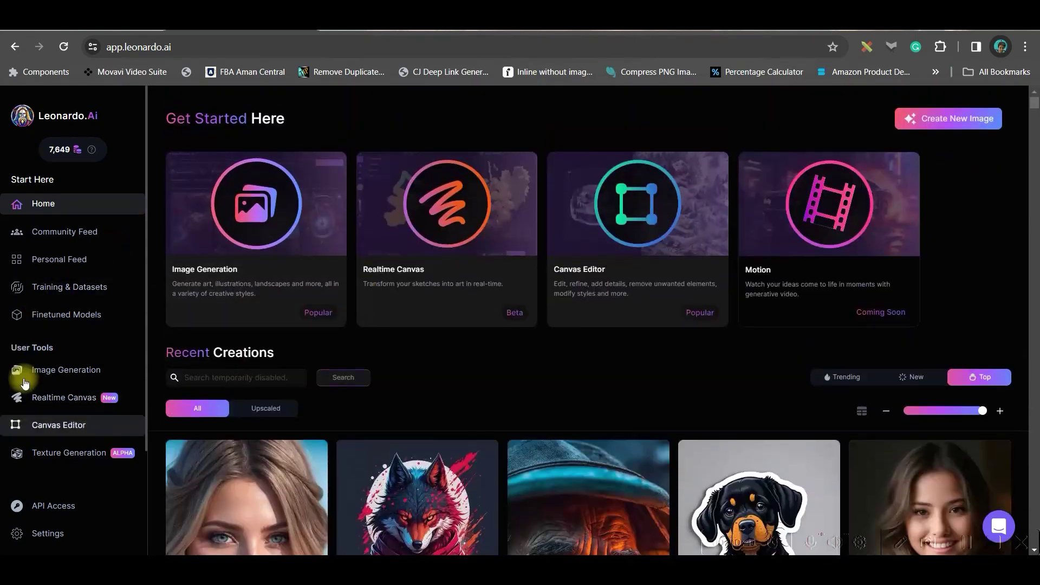
click(60, 374)
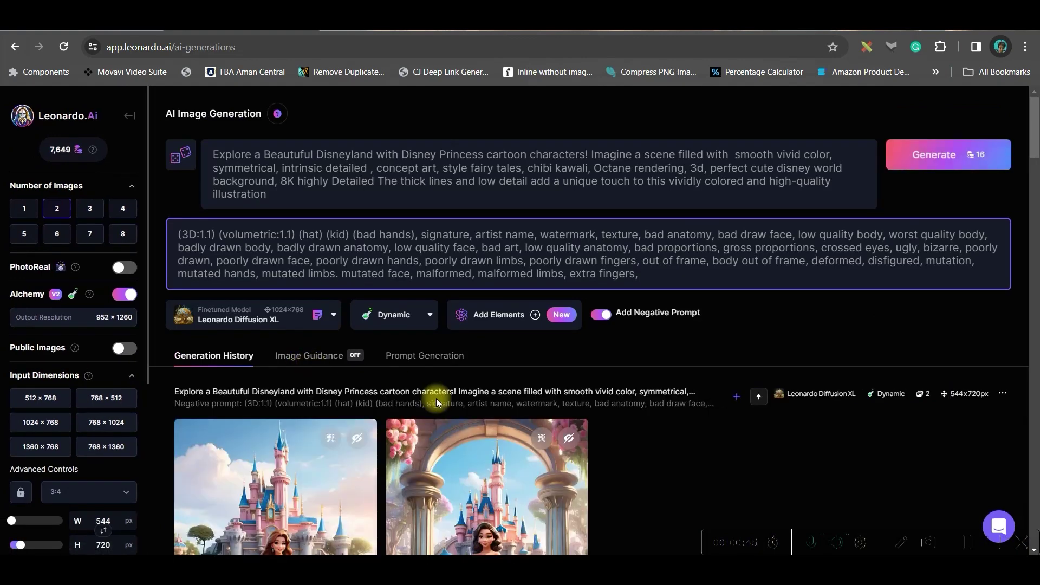
scroll(587, 464, down, 10)
scroll(587, 464, down, 8)
scroll(588, 466, down, 5)
scroll(589, 470, down, 5)
scroll(590, 472, down, 5)
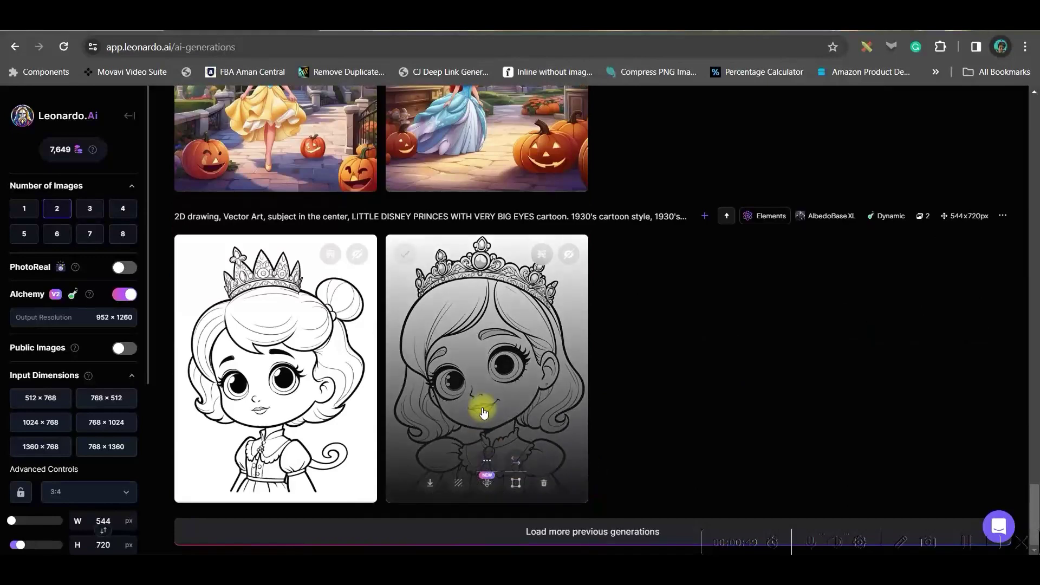
scroll(482, 412, up, 5)
scroll(483, 413, up, 10)
scroll(484, 413, up, 10)
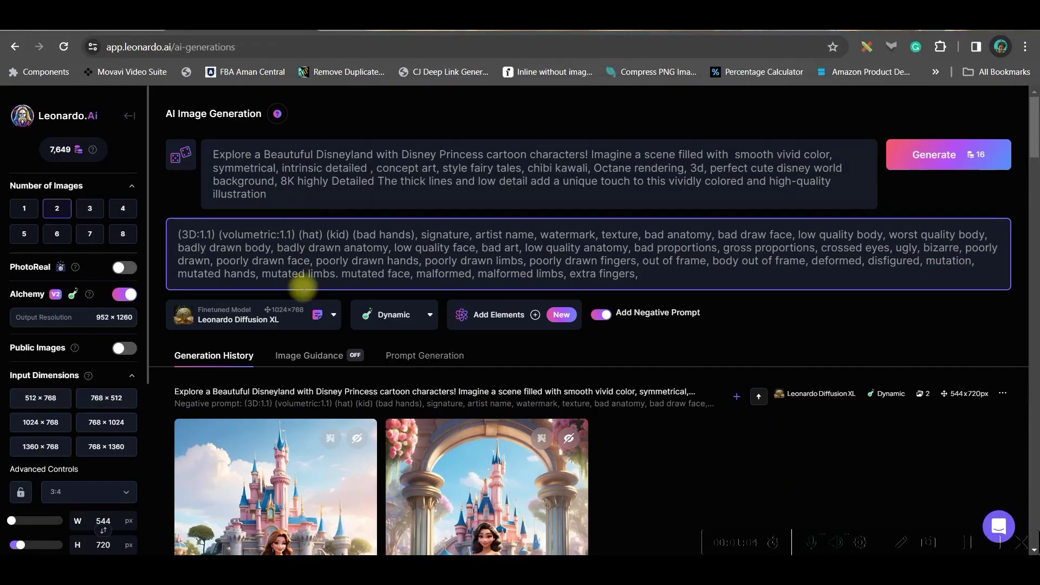
scroll(374, 423, down, 5)
scroll(411, 433, down, 5)
scroll(428, 442, up, 5)
scroll(436, 447, up, 5)
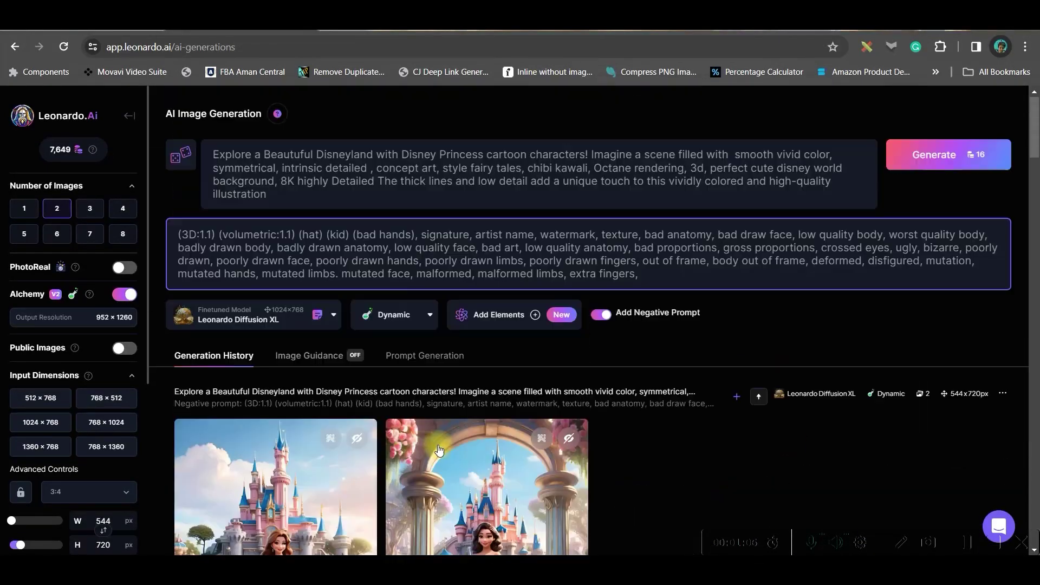
- Preview the first castle-princess image, then highlight the Disneyland princess phrase in the prompt
click(353, 520)
key(Escape)
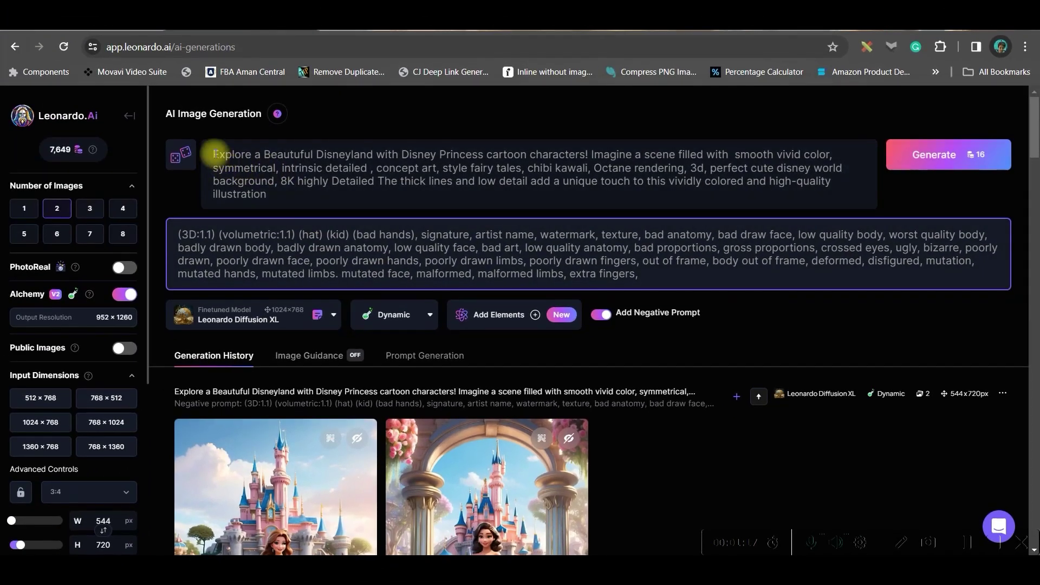
drag(213, 154, 762, 193)
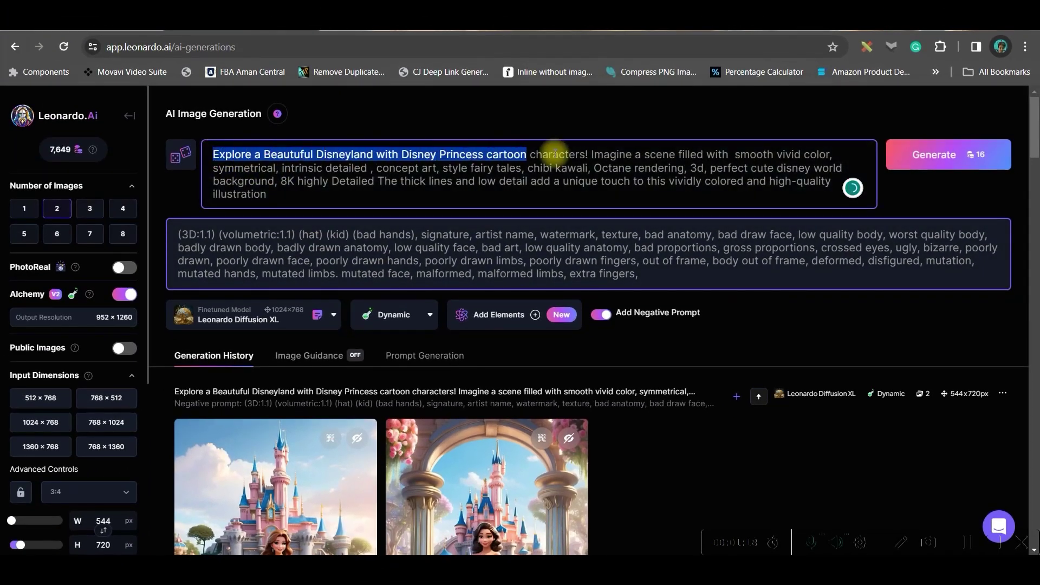
click(561, 206)
mouse_move(322, 167)
mouse_move(288, 154)
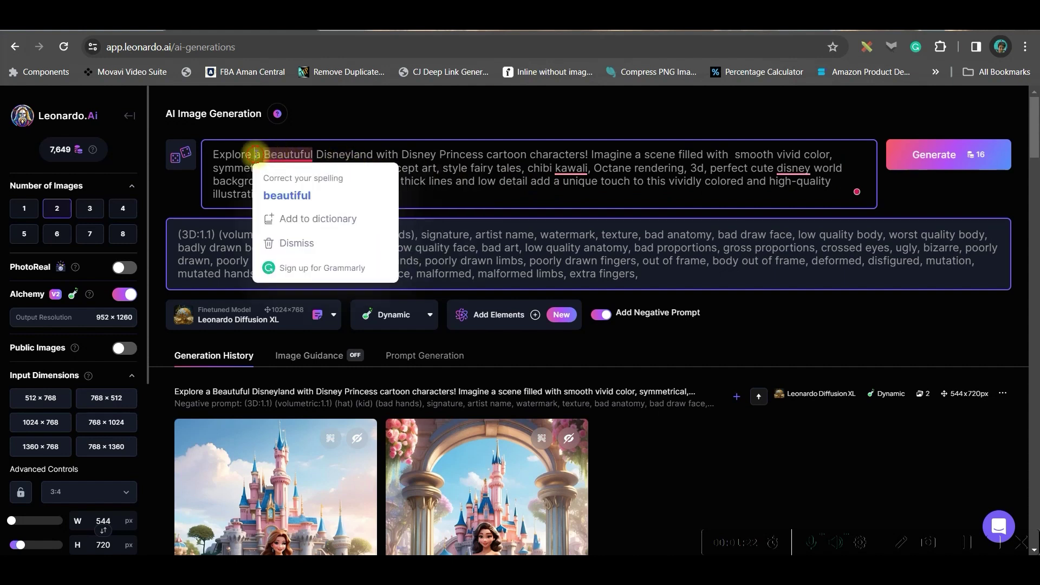
drag(255, 154, 533, 154)
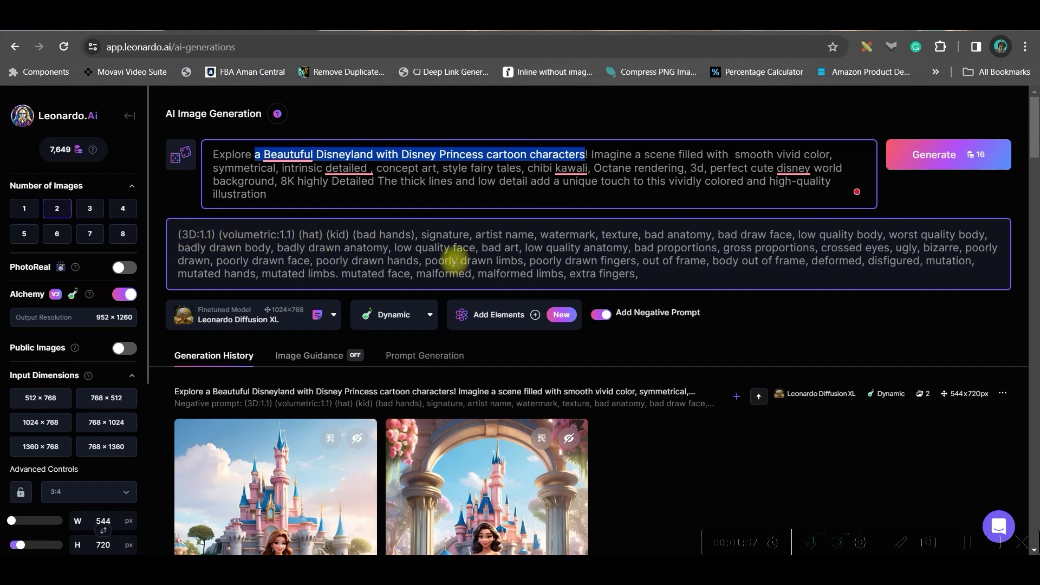
- Keep the current Finetuned Model and 3:4 ratio, and generate a new 544×720 princess pair
scroll(647, 323, down, 3)
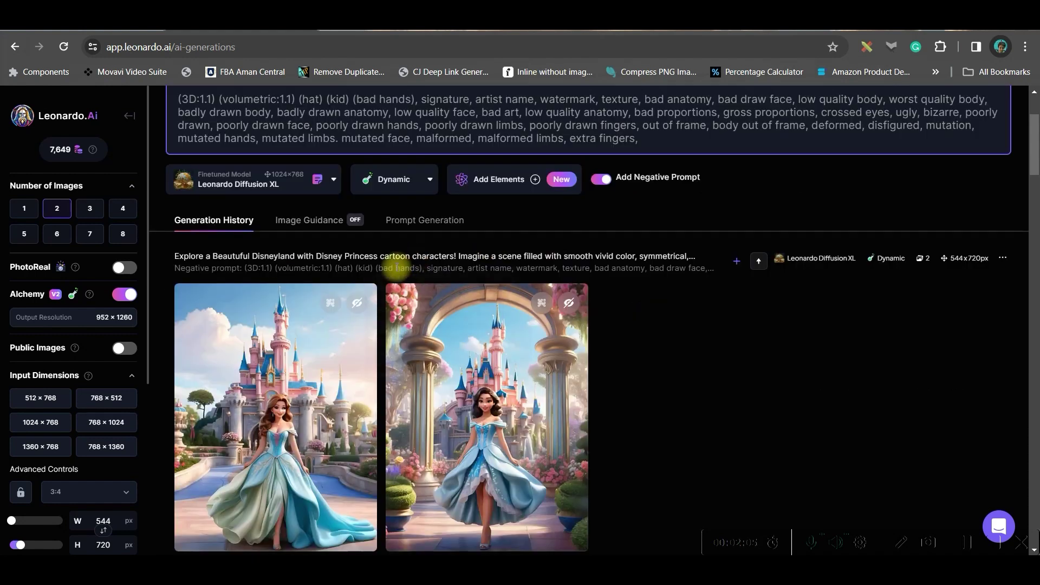
click(282, 187)
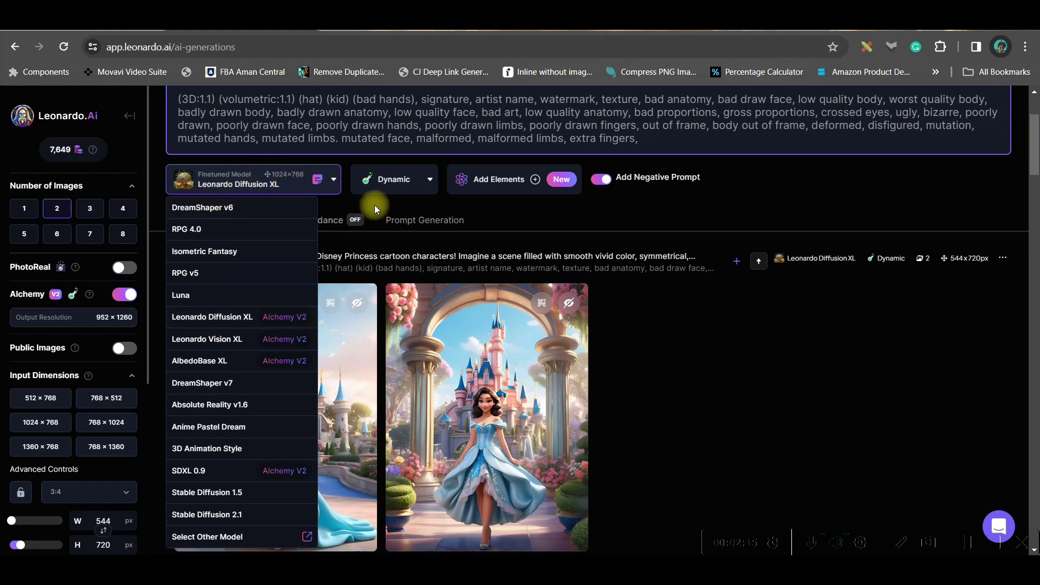
click(525, 220)
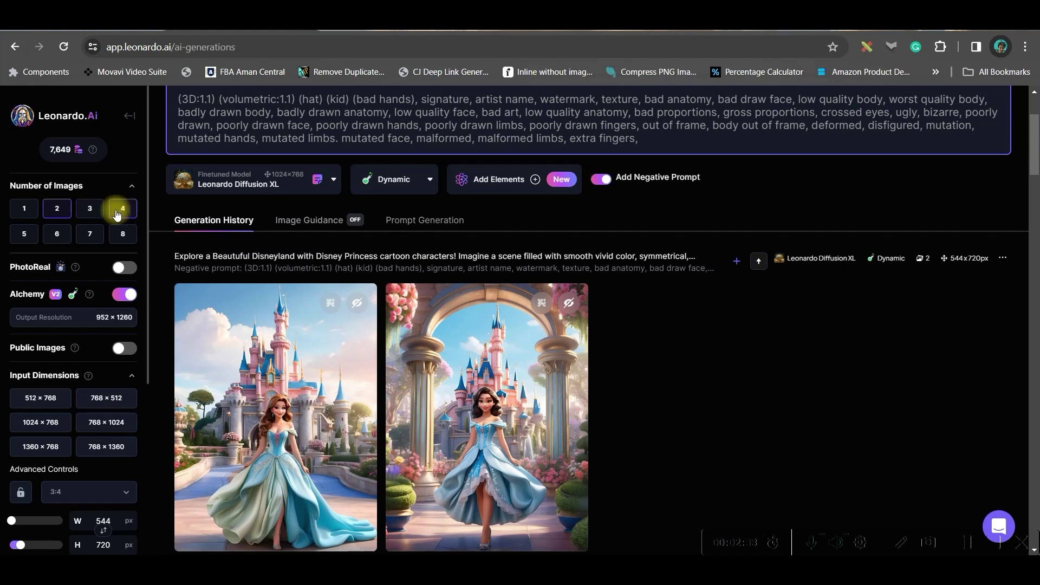
scroll(131, 318, down, 1)
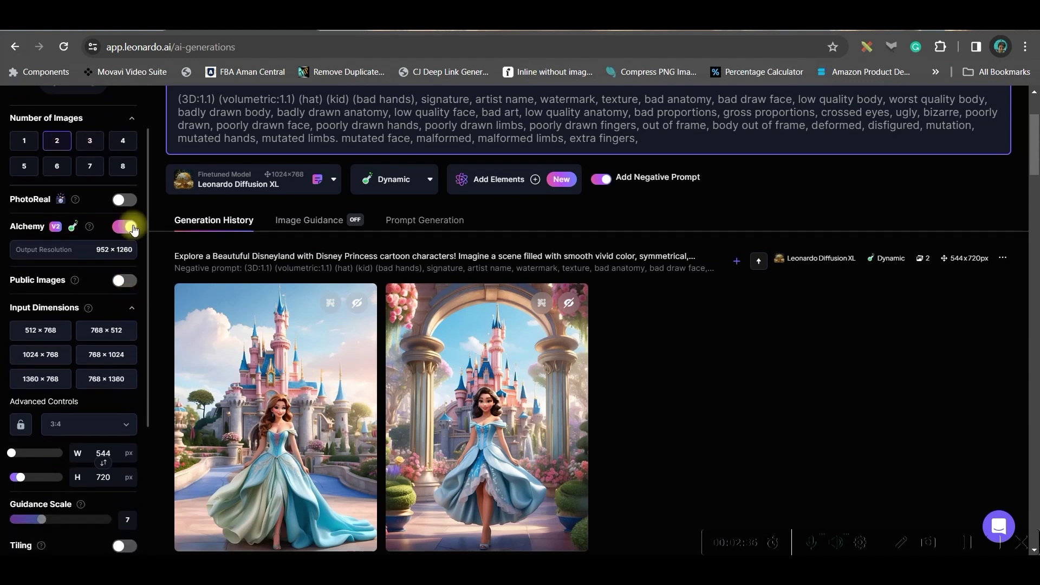
scroll(92, 336, down, 2)
click(97, 292)
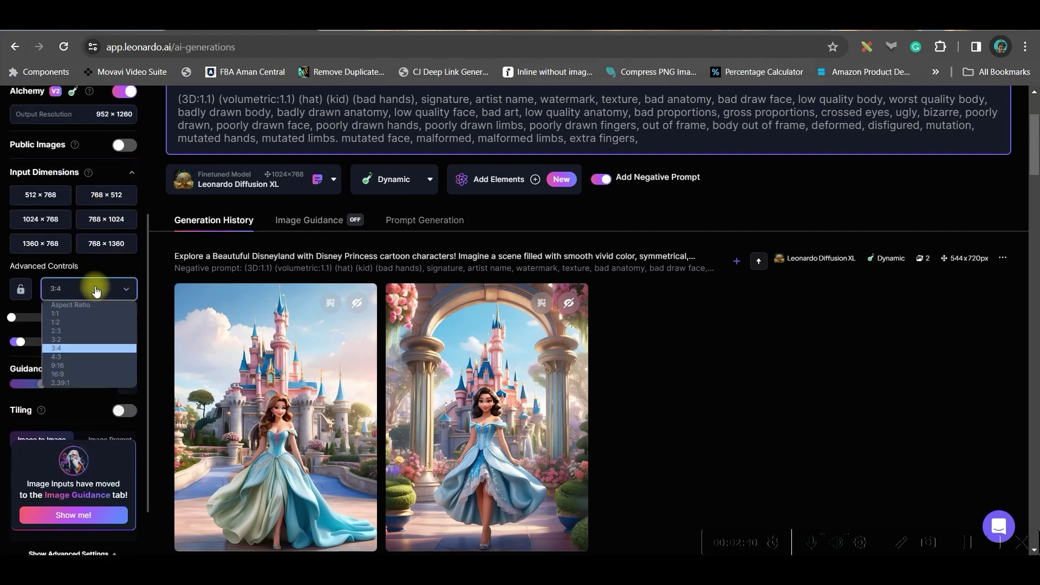
click(74, 347)
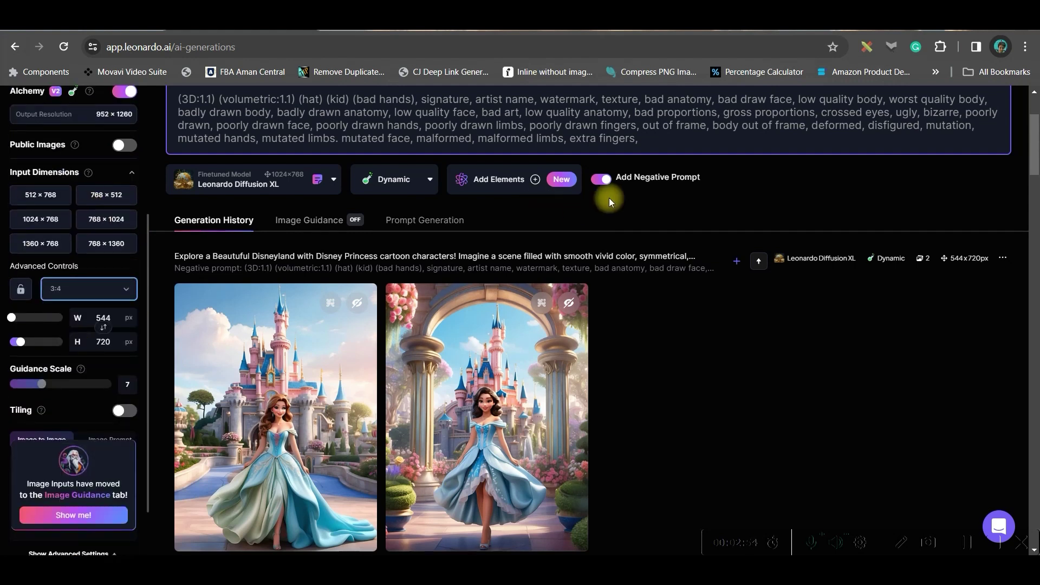
scroll(609, 199, up, 3)
click(940, 154)
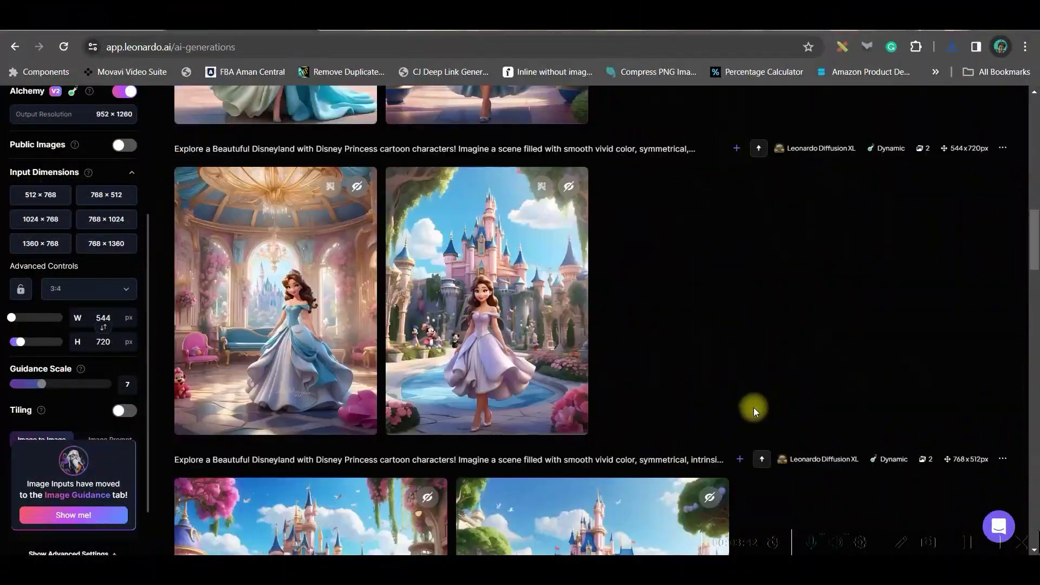
- In Personal Feed, open the crowned princess line-art image and select its prompt
scroll(753, 407, down, 10)
scroll(759, 409, down, 10)
scroll(762, 415, down, 10)
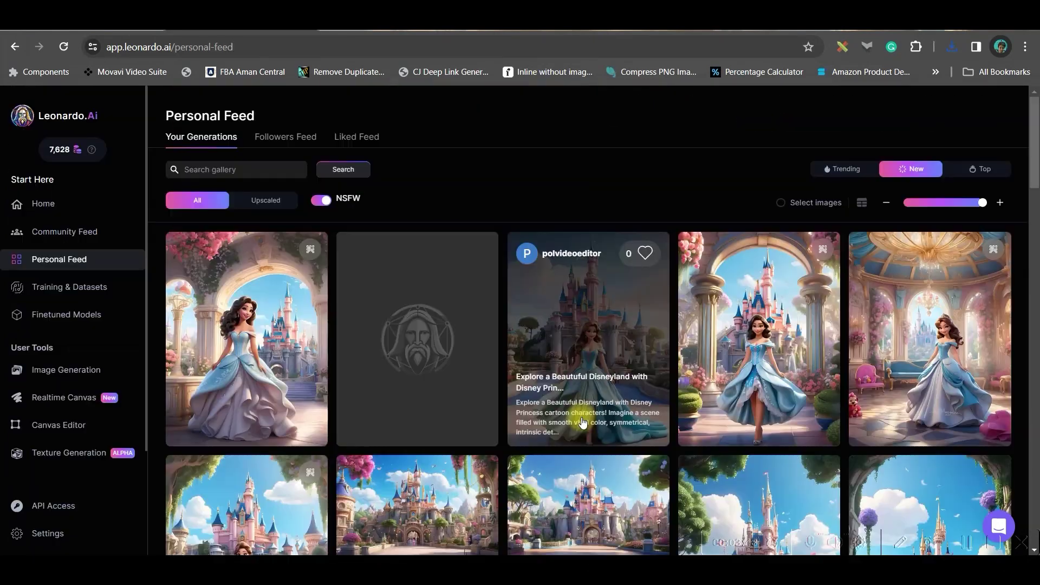
scroll(582, 422, down, 5)
scroll(490, 359, down, 5)
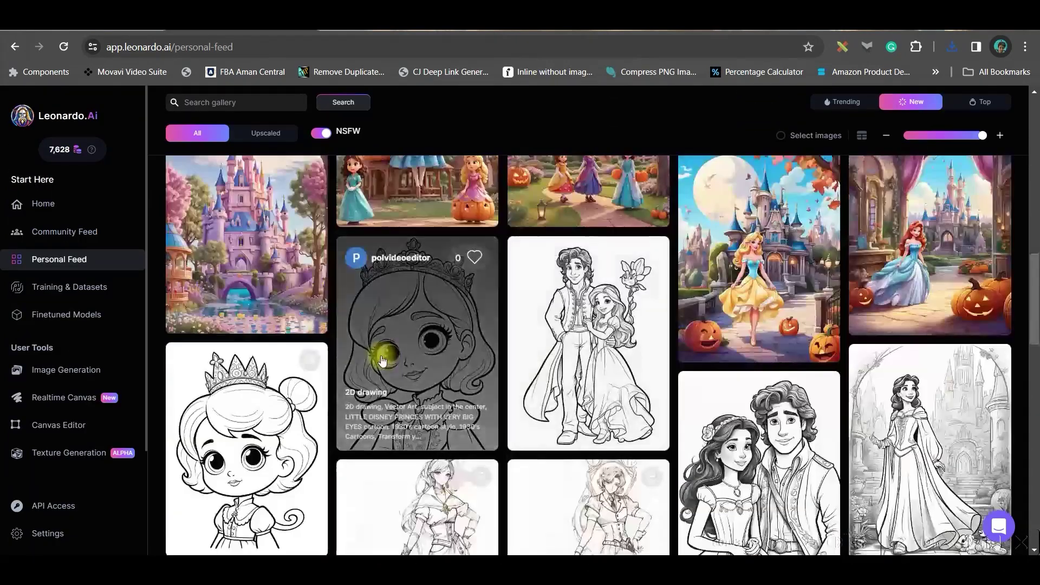
click(421, 335)
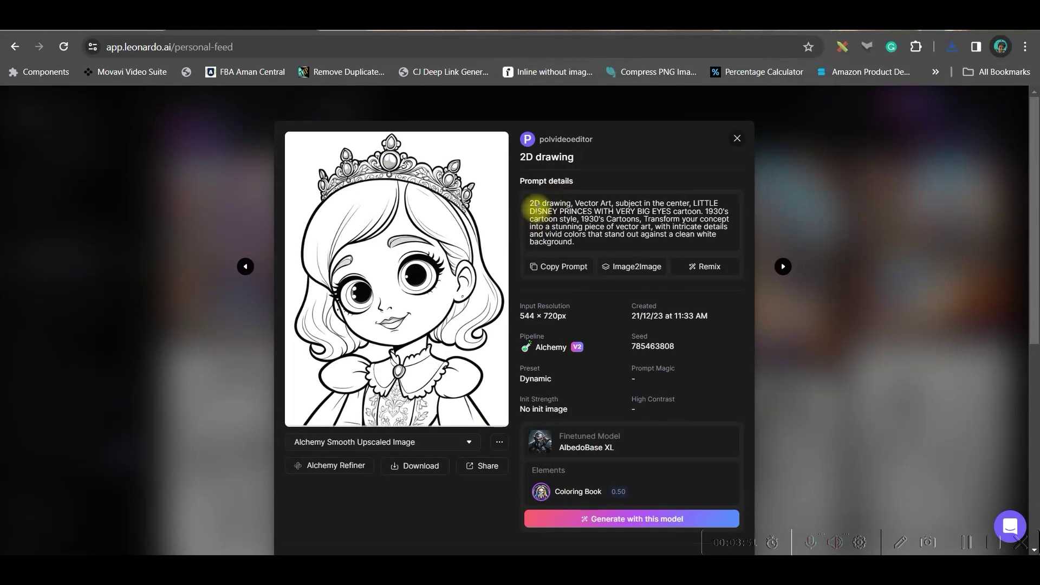
drag(530, 204, 606, 247)
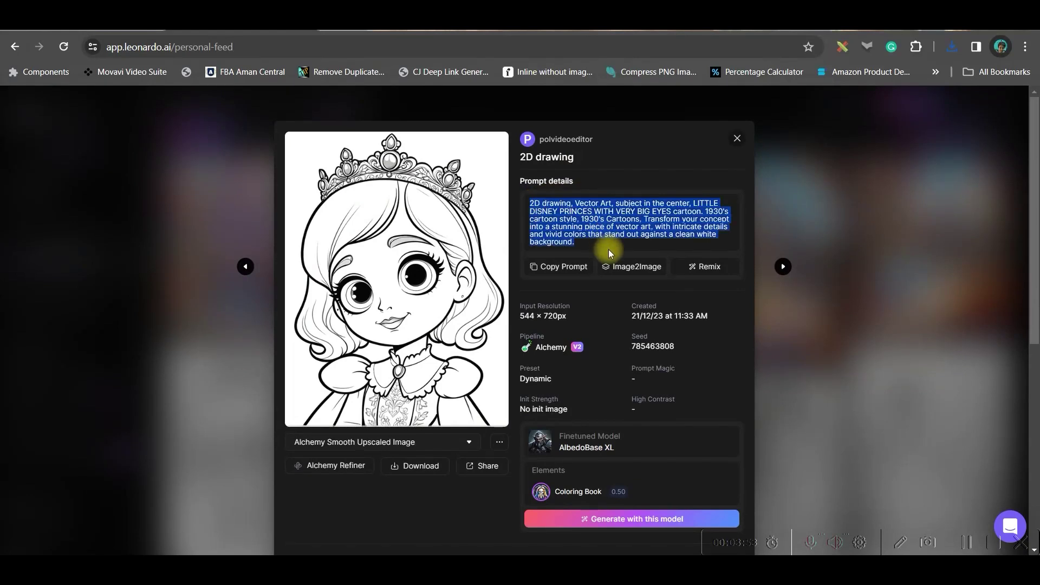
- Load the princess-and-castle outline image's prompt and append ', no color' to the negative prompt
scroll(552, 320, down, 2)
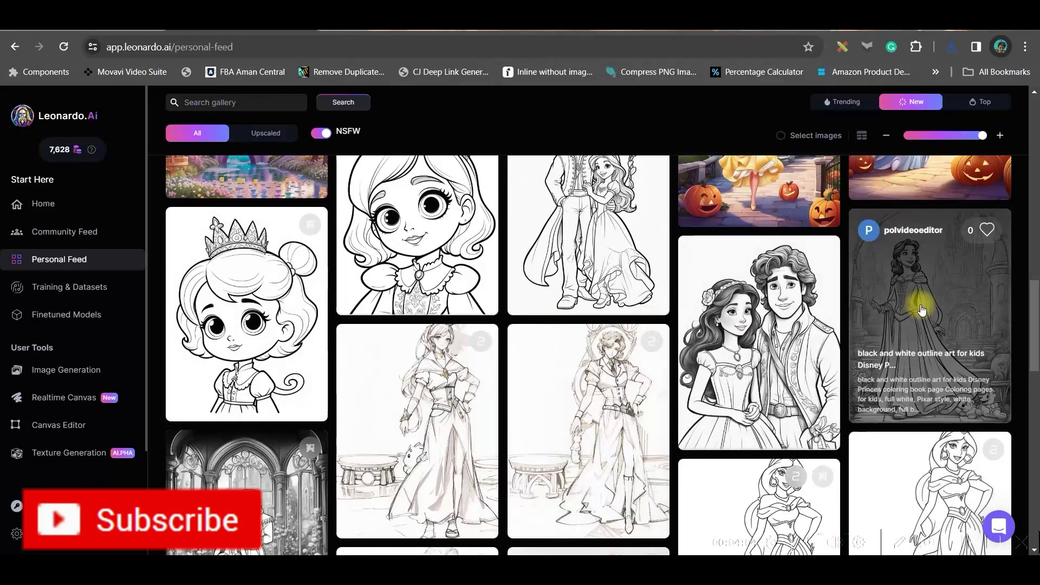
click(924, 340)
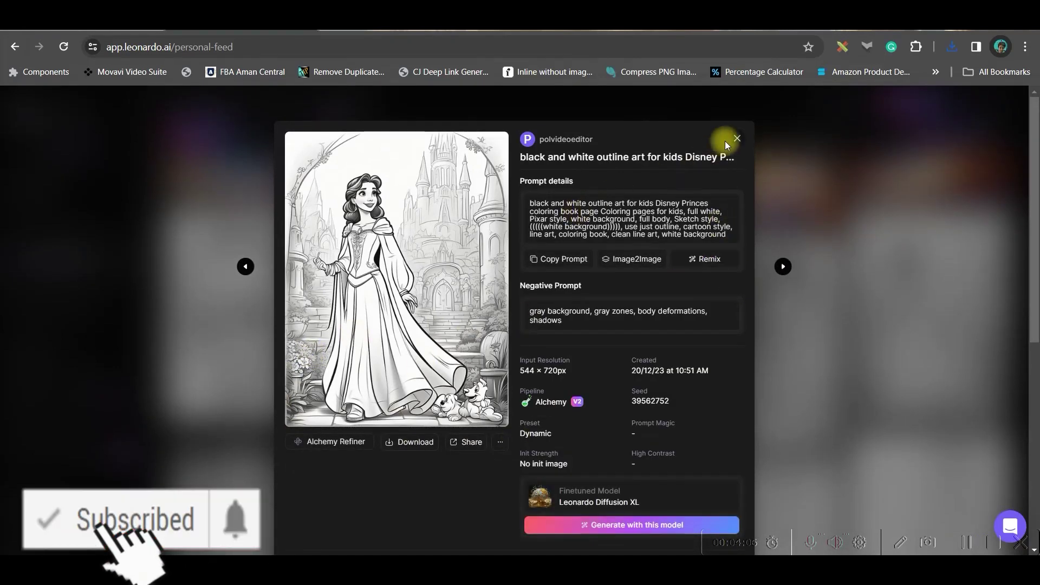
click(737, 139)
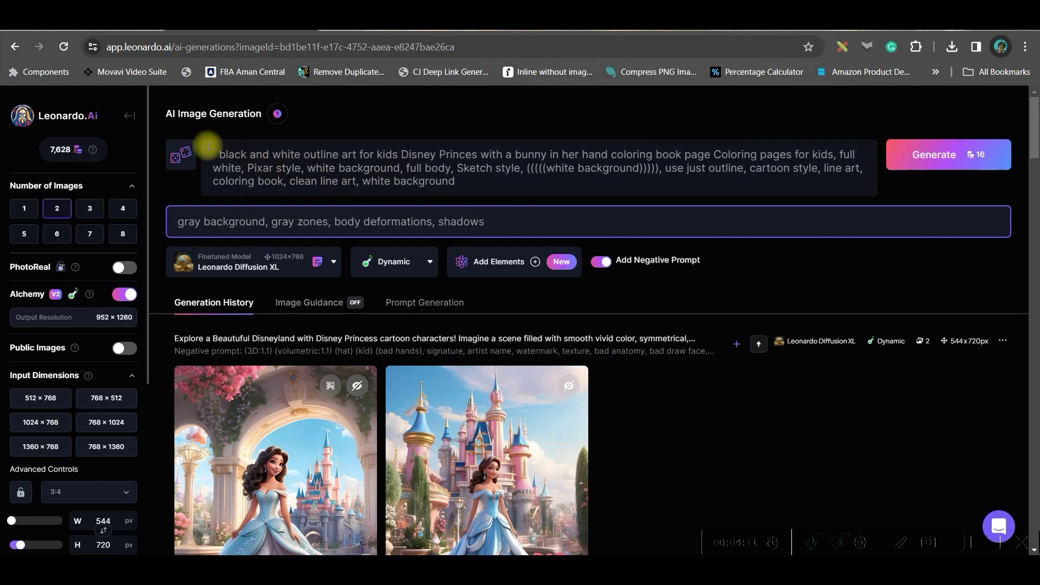
text(, no color)
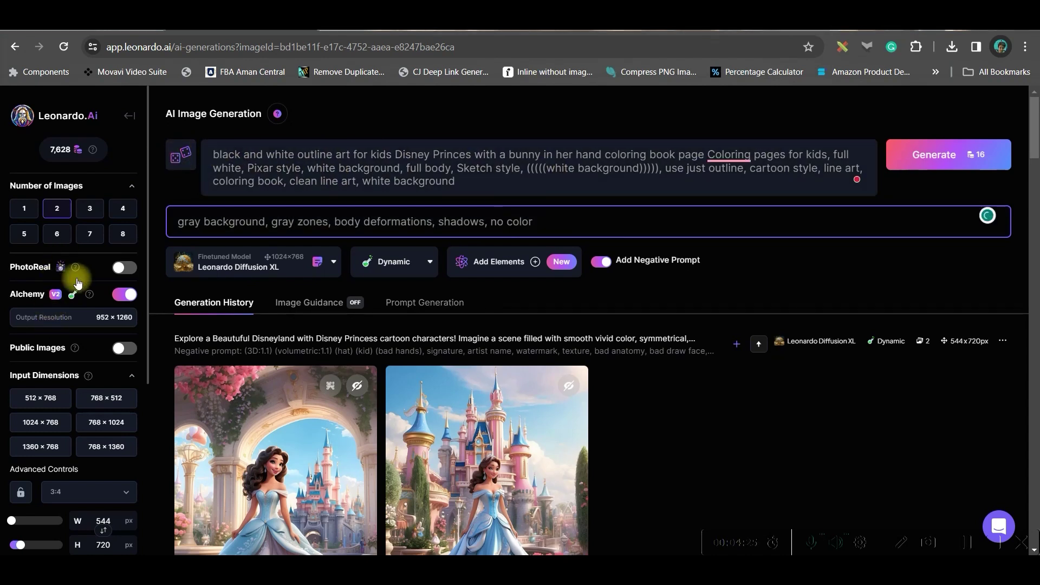
scroll(79, 369, down, 3)
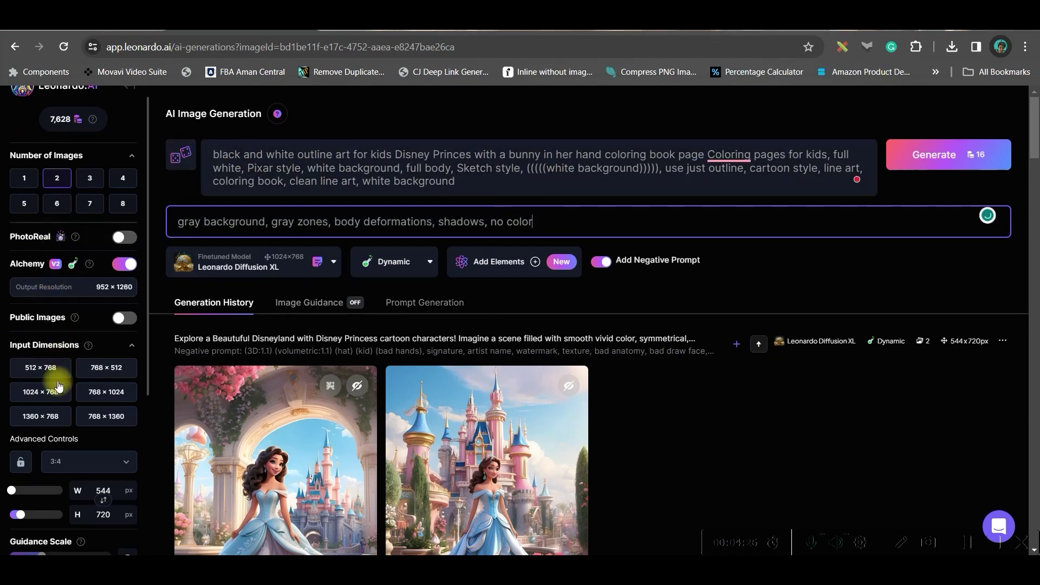
- Generate new coloring-page images and upscale the prince-and-girl image
click(942, 152)
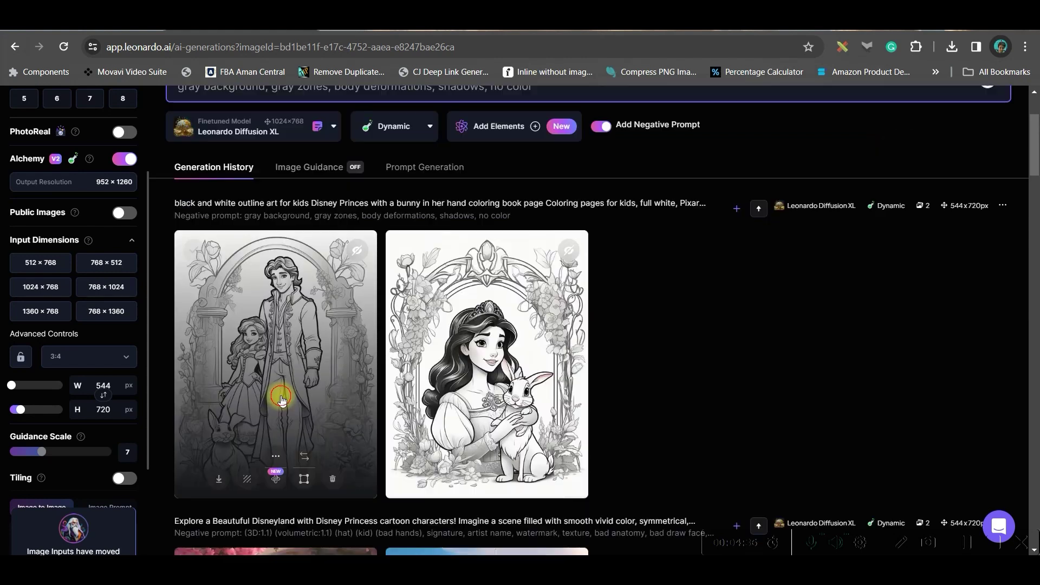
click(281, 399)
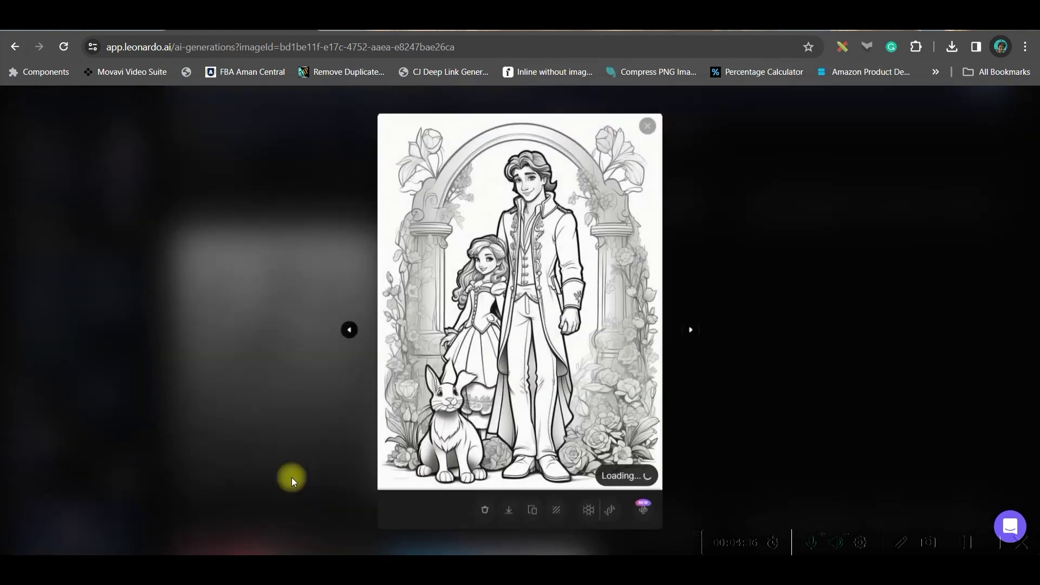
click(548, 302)
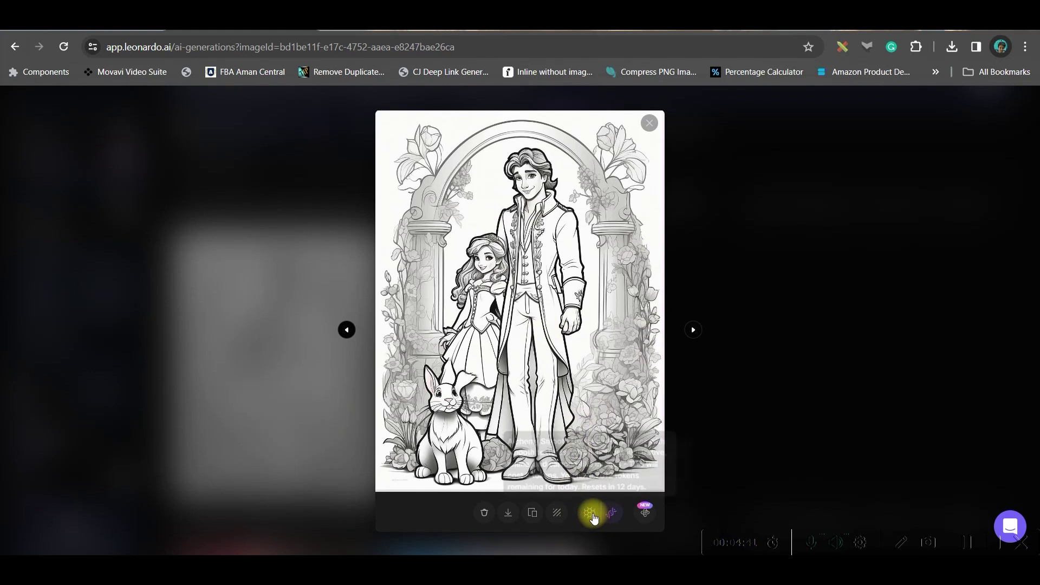
click(590, 512)
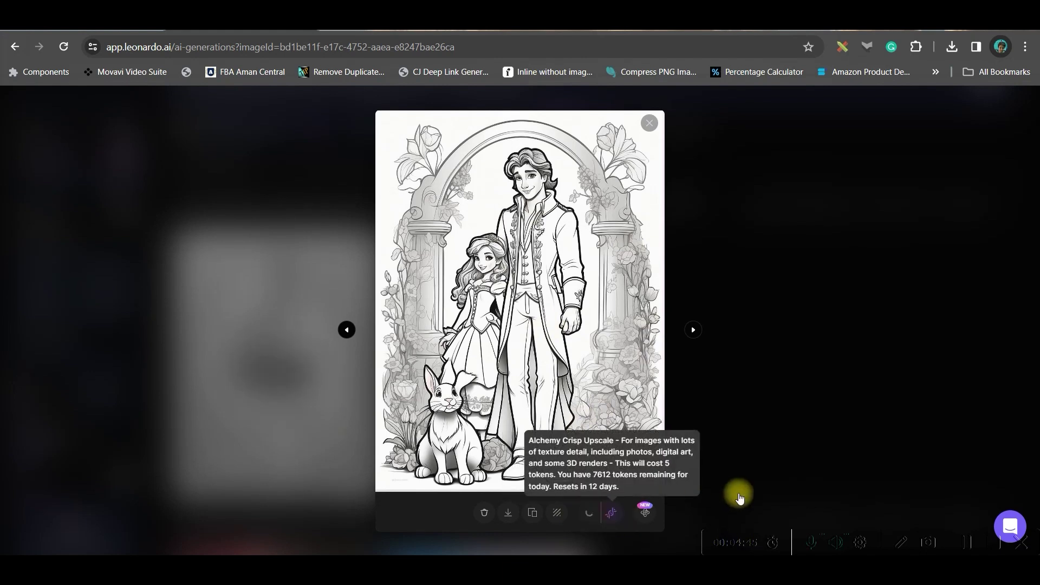
- Upscale the princess-holding-bunny coloring image as well
click(654, 130)
click(499, 379)
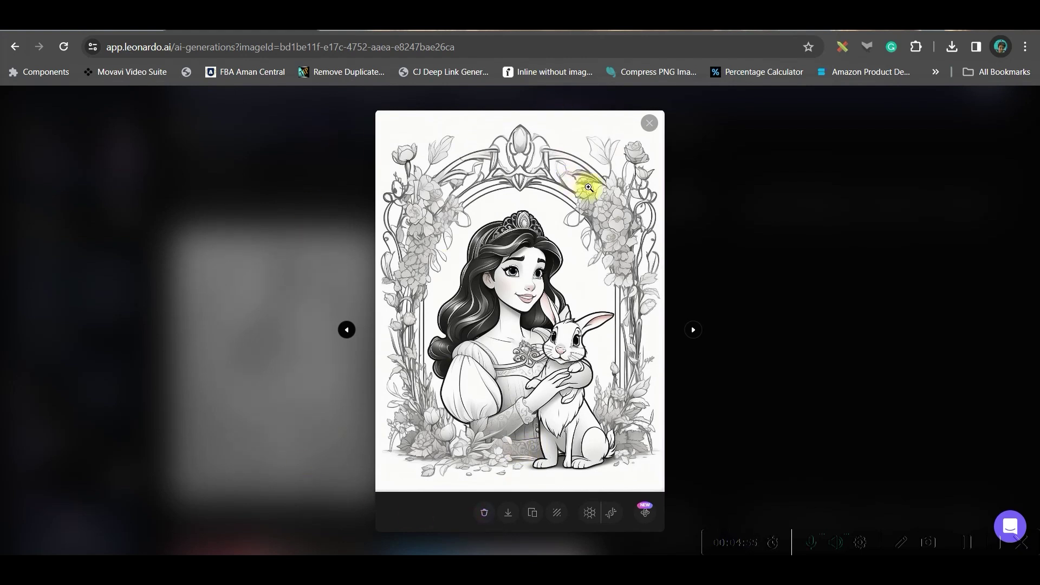
click(590, 513)
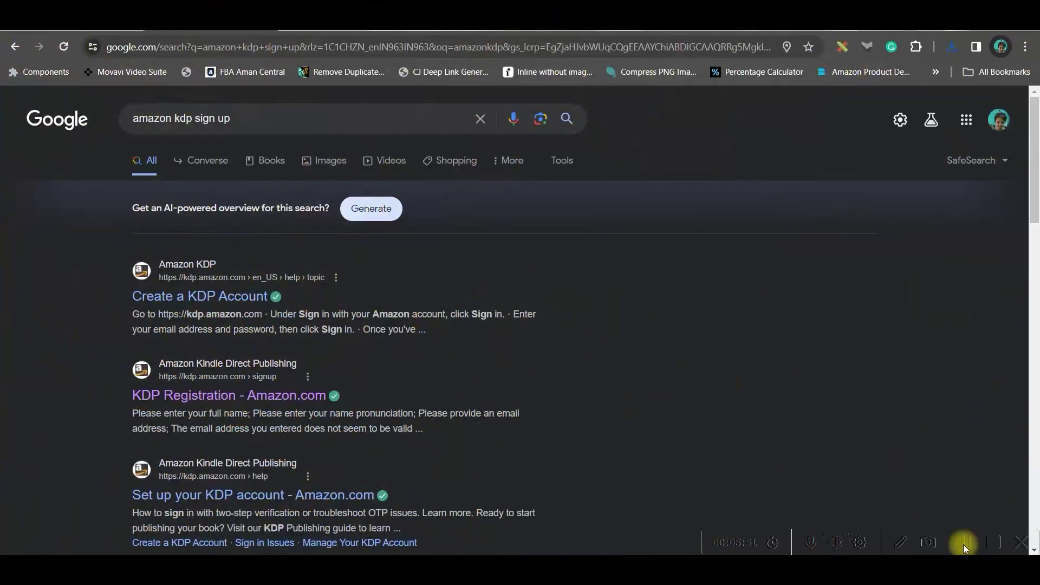
- Follow the 'KDP Registration – Amazon.com' result and sign in to the KDP bookshelf
click(230, 394)
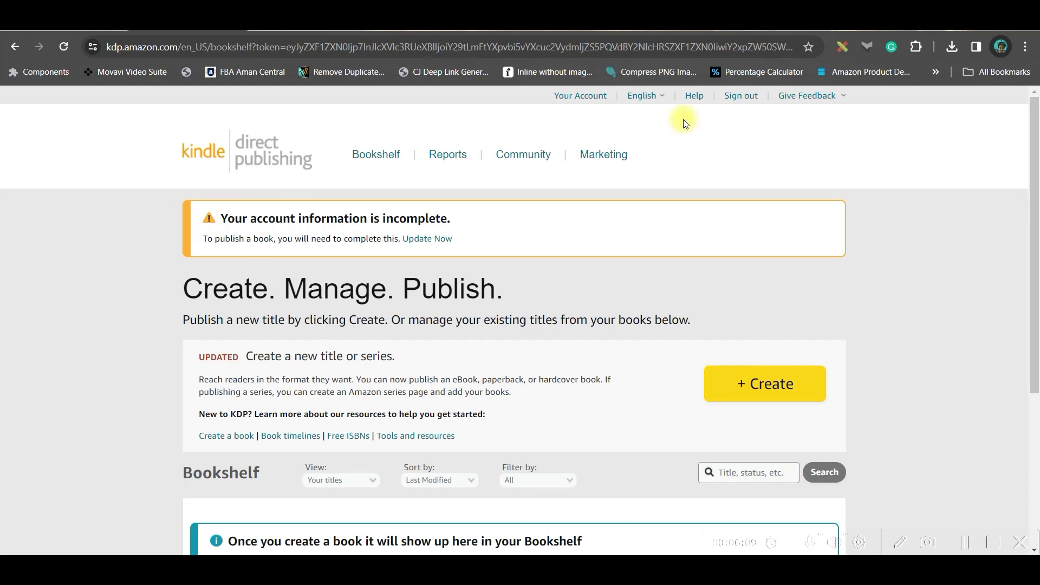
- In KDP's cover calculator, choose Paperback, Black & white, White paper, Left to Right, Inches
click(693, 98)
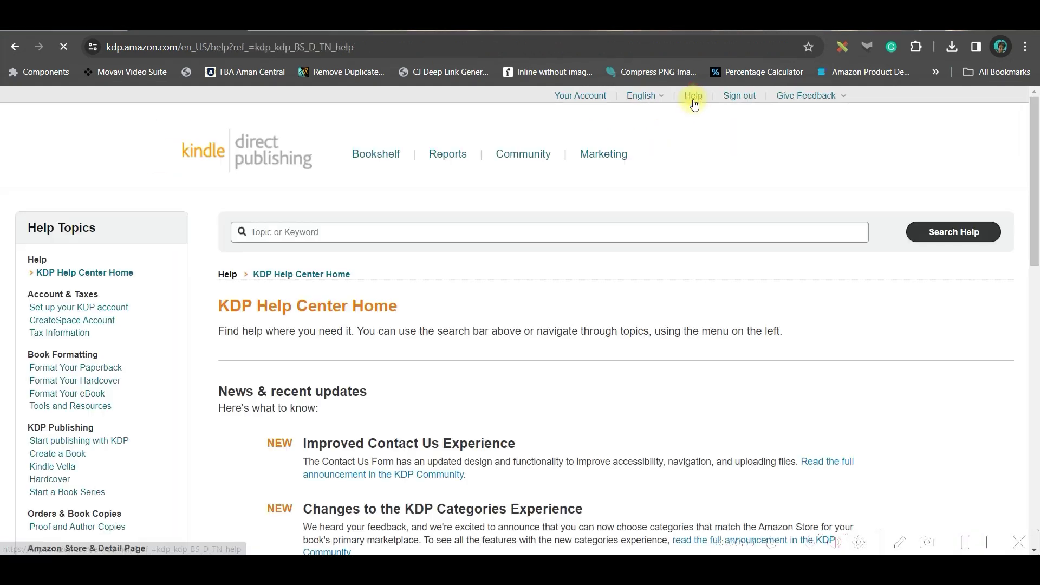
click(73, 367)
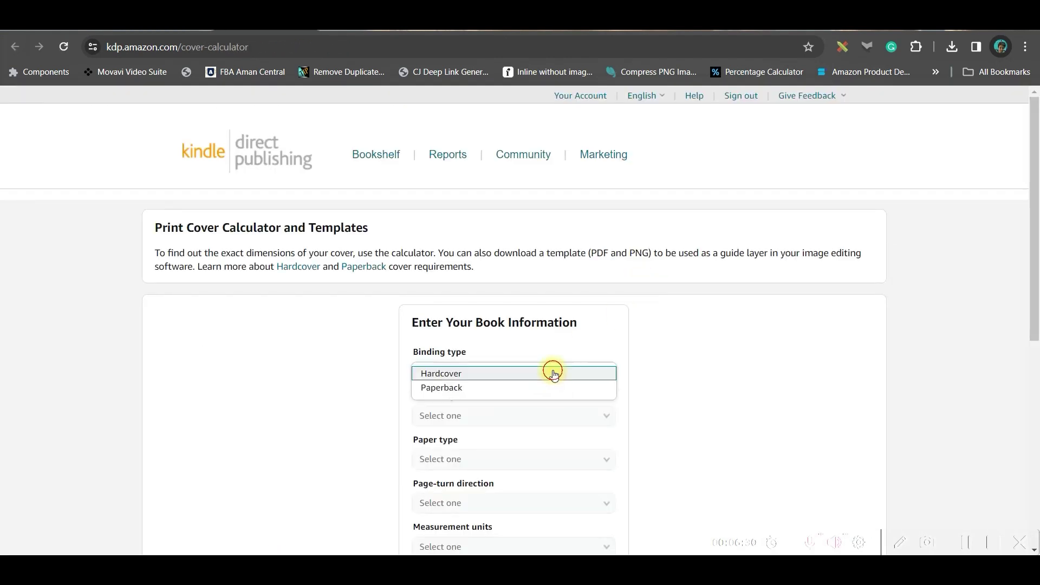
click(518, 388)
click(513, 422)
click(515, 436)
click(501, 457)
click(488, 475)
scroll(507, 468, down, 1)
click(493, 435)
click(477, 455)
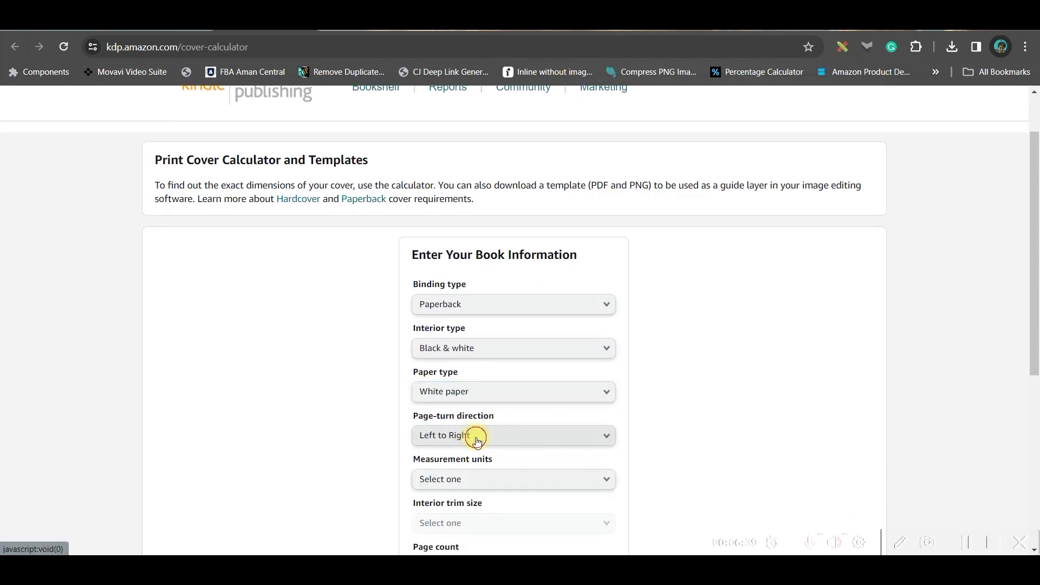
click(494, 478)
click(515, 501)
scroll(650, 461, down, 2)
- Enter a custom 8.5 × 11 in trim and 24 pages, and calculate the cover dimensions
click(542, 389)
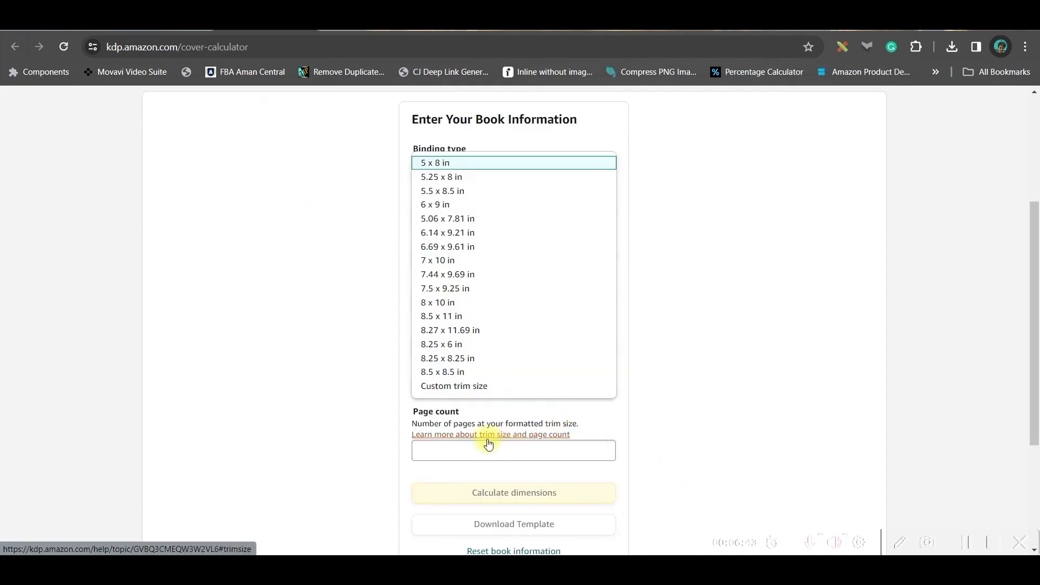
click(464, 383)
click(473, 430)
text(8.5)
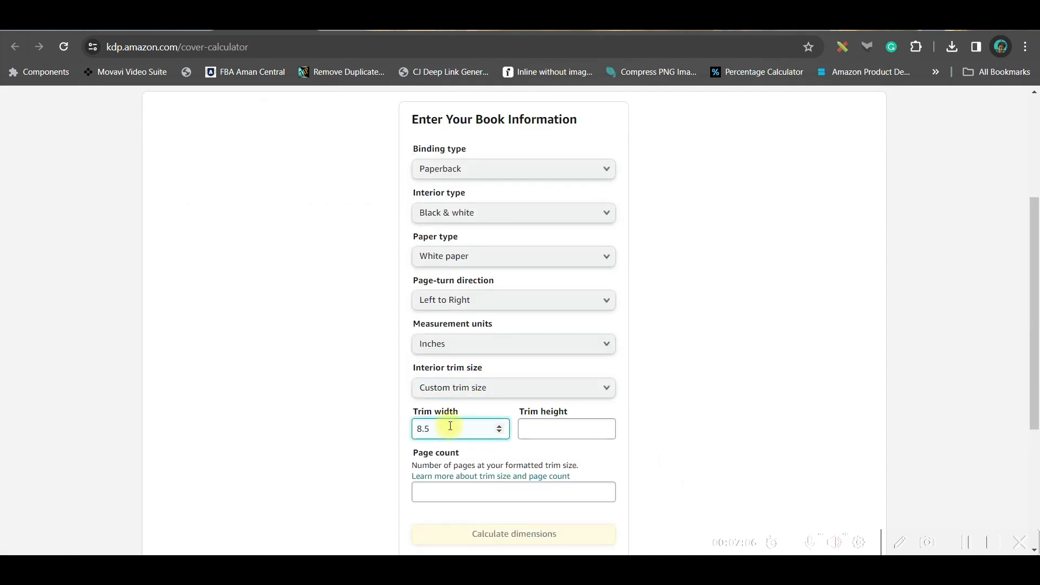
click(594, 426)
text(11)
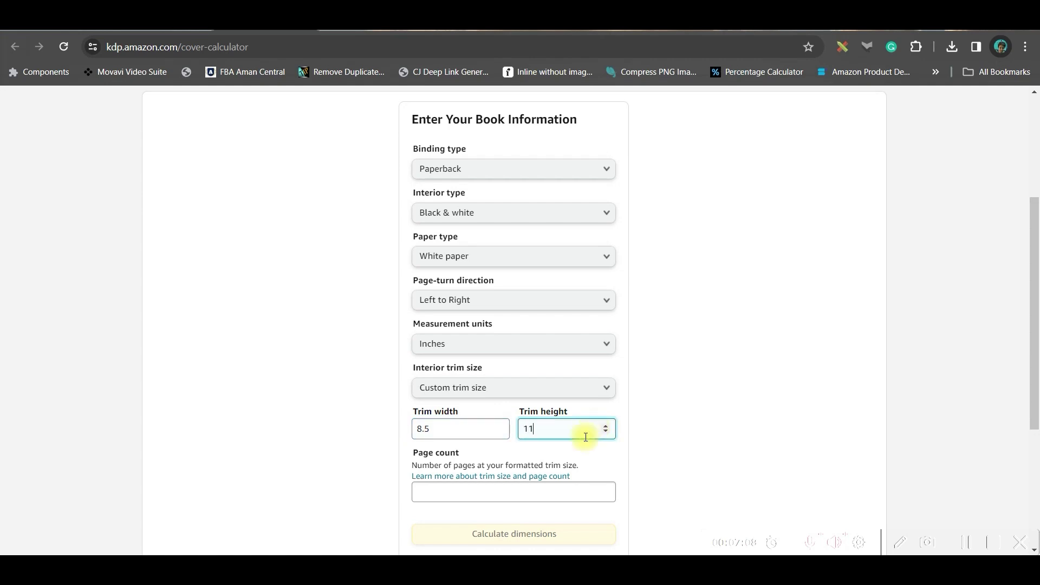
click(517, 490)
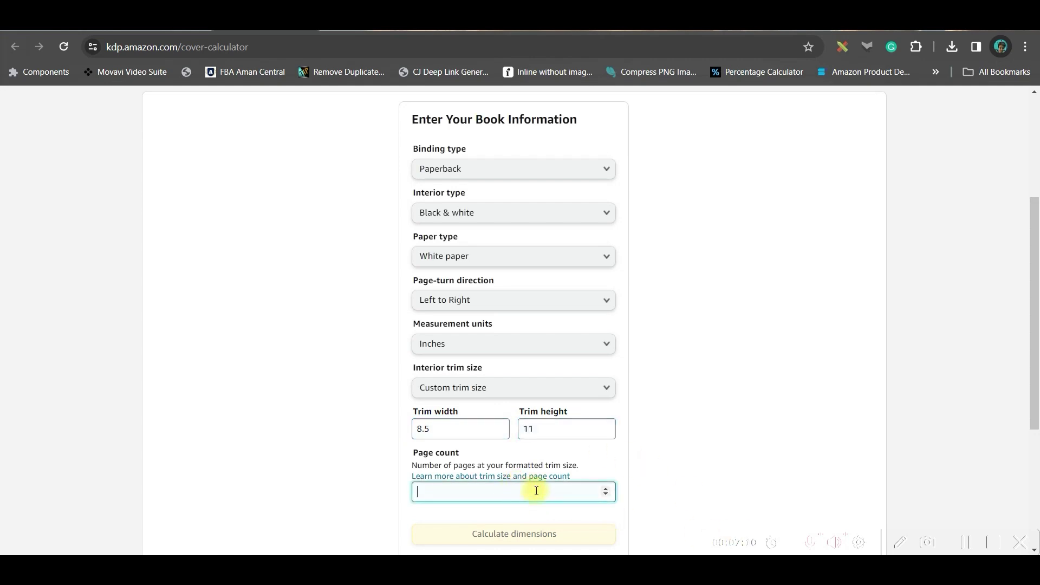
text(24)
click(529, 532)
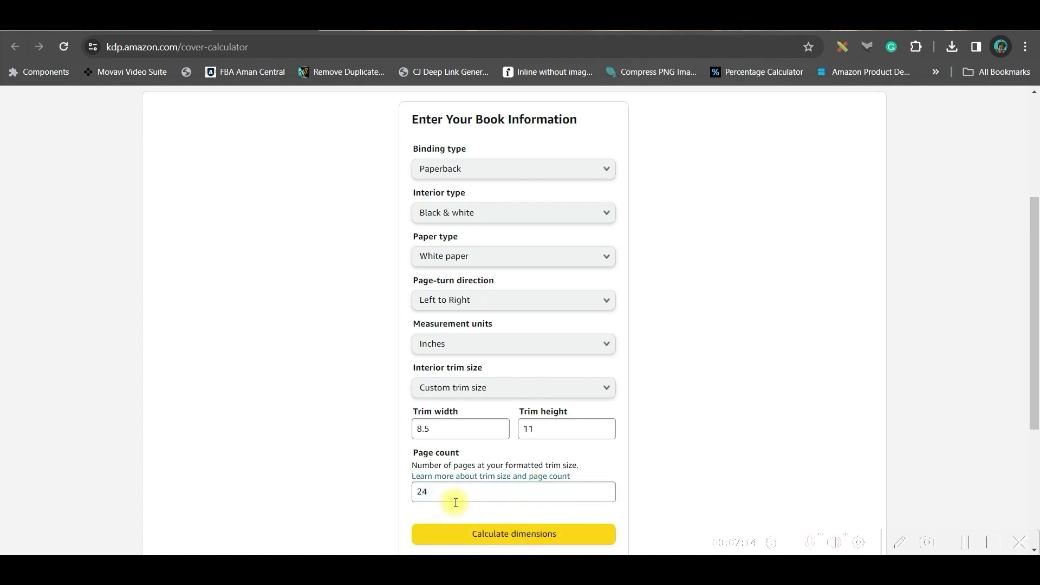
click(447, 493)
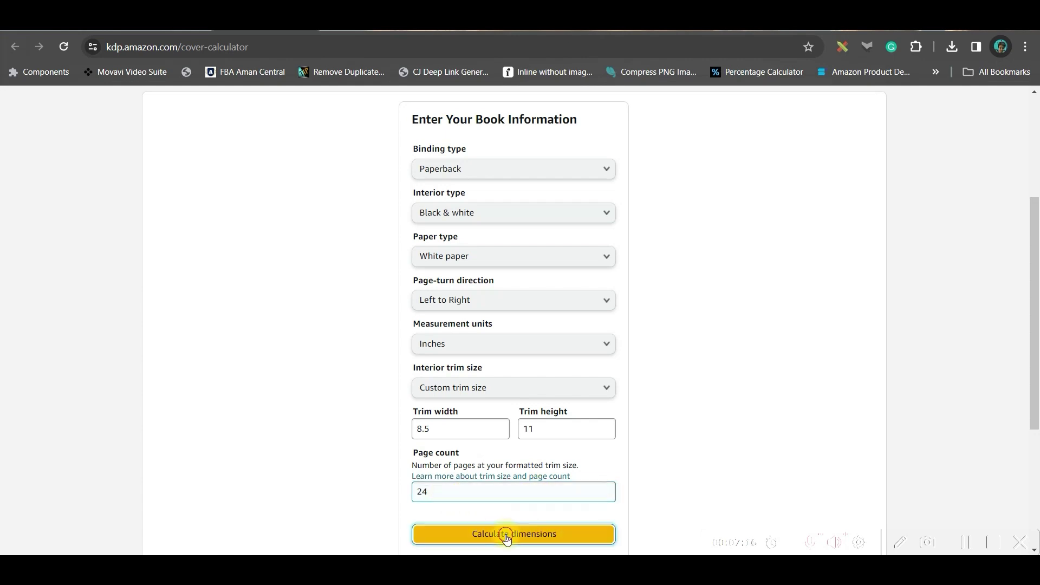
click(498, 532)
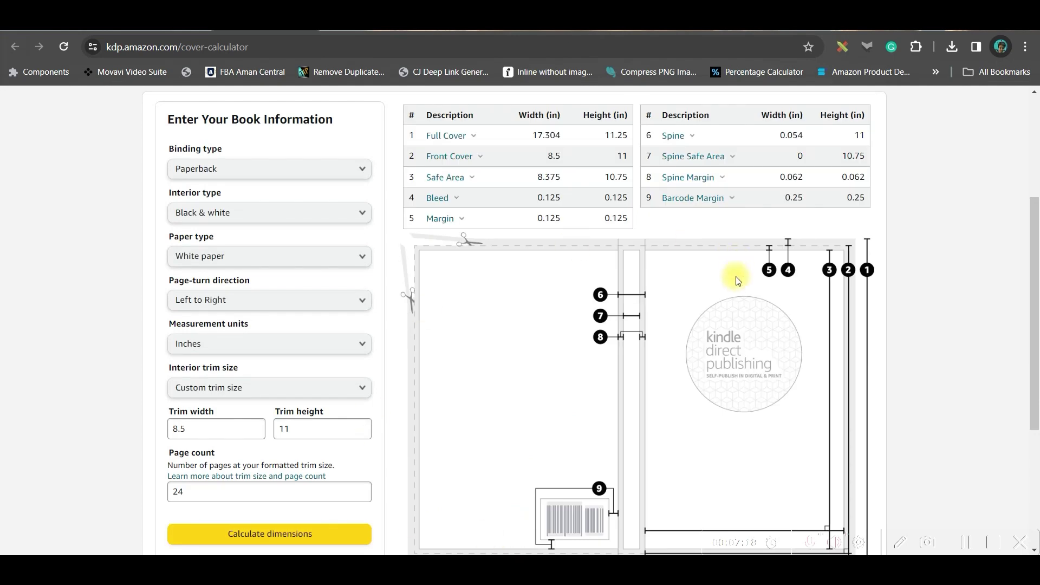
- Download the KDP paperback cover template for these dimensions
scroll(736, 280, down, 3)
click(331, 369)
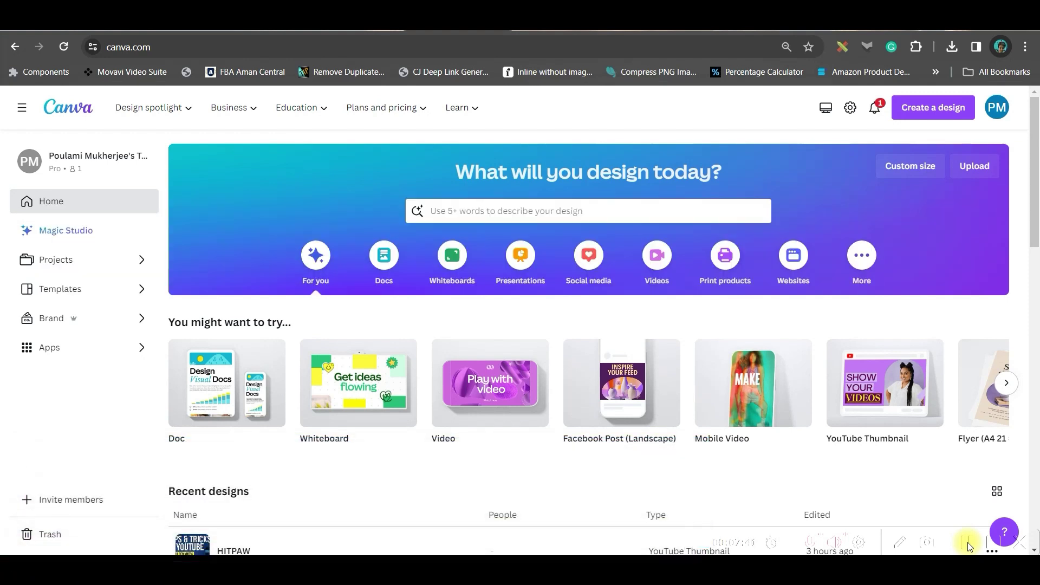
- Create a custom-size Canva design of 17.43 × 11.25 inches for the full cover
click(910, 166)
text(17)
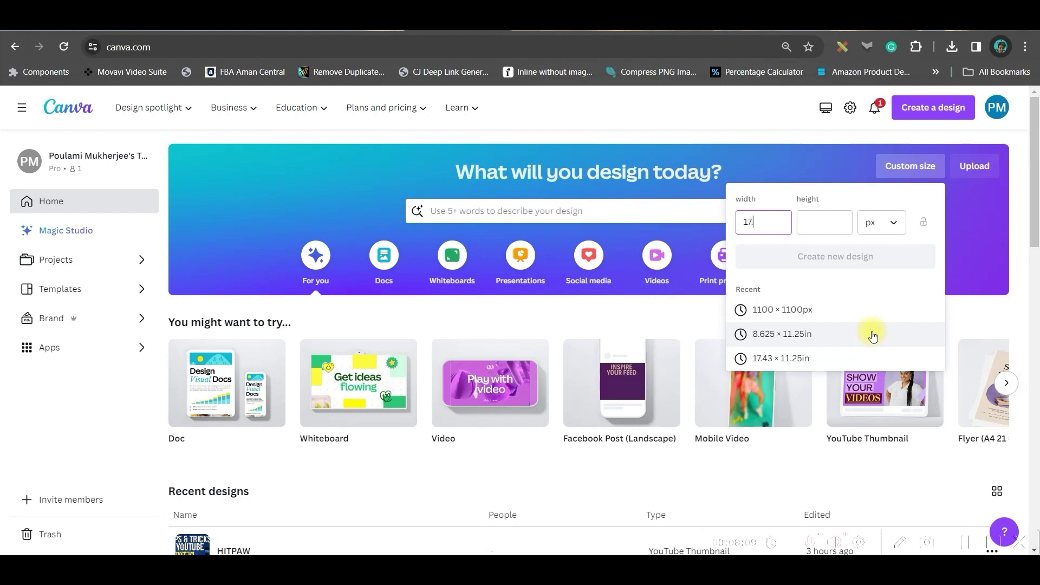
click(873, 358)
click(918, 164)
click(887, 228)
click(880, 280)
text(1)
text(7)
text(.43)
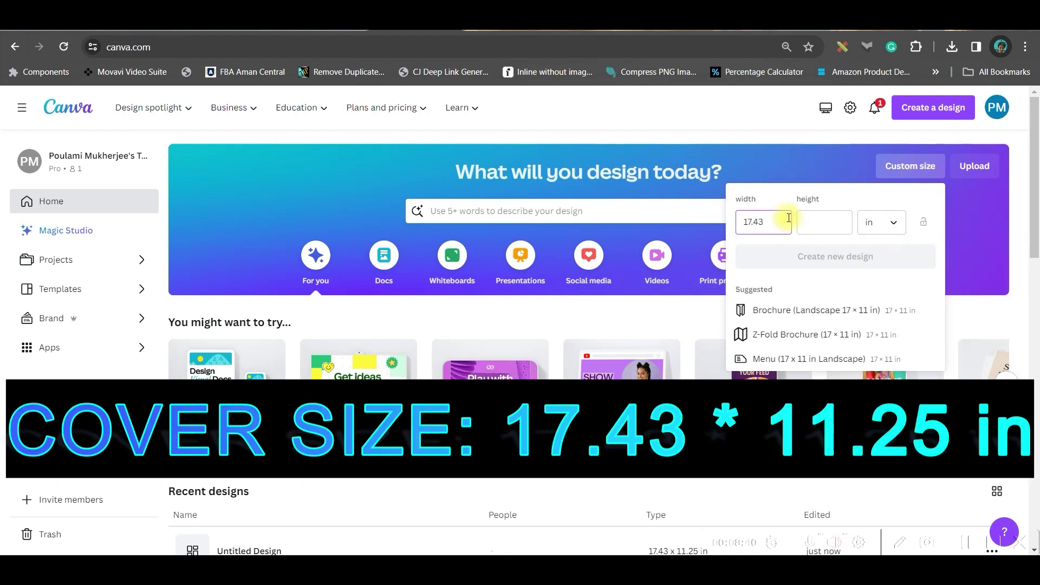
click(824, 217)
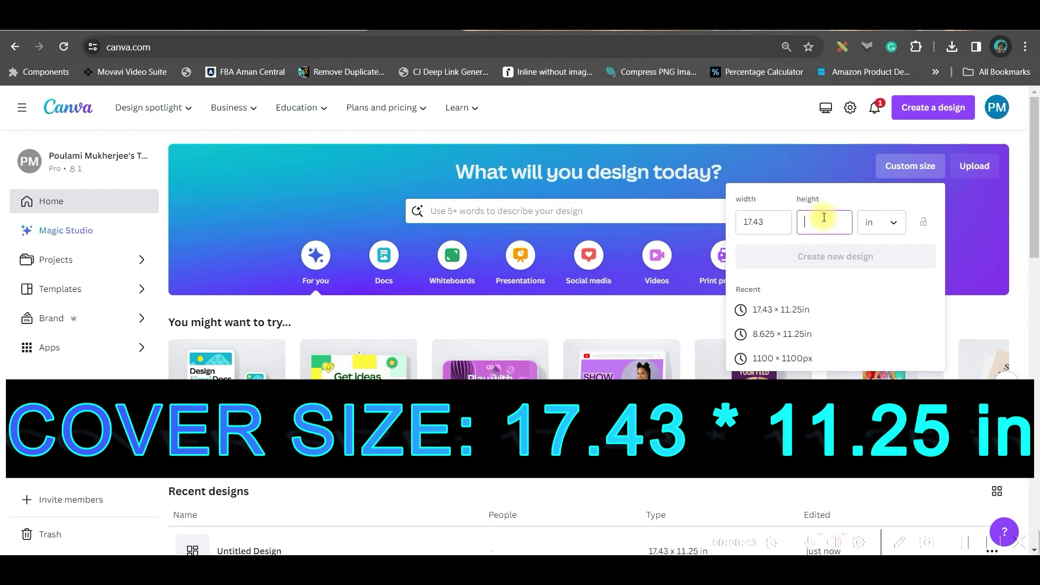
text(1)
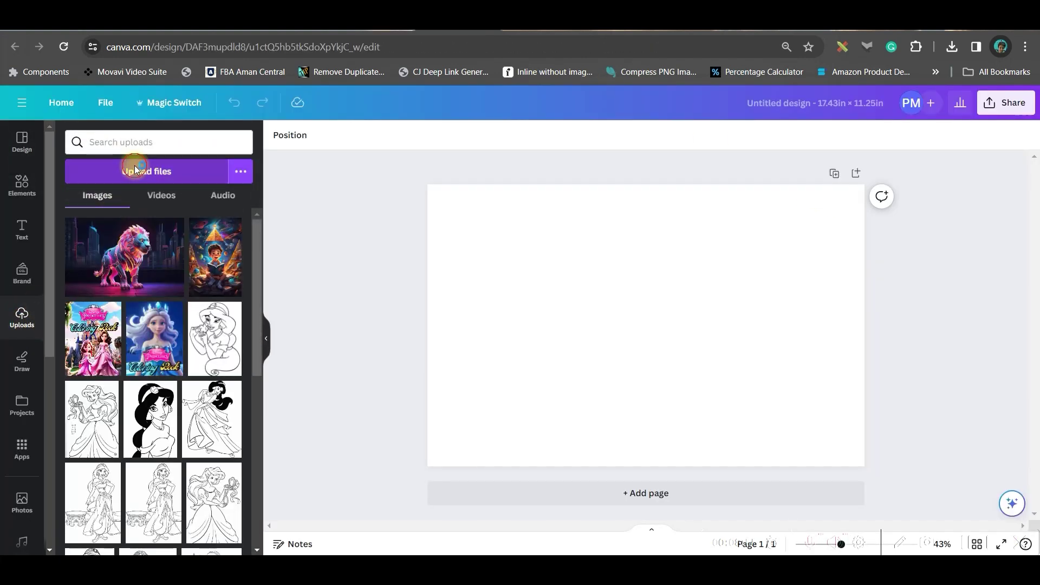
- Upload the KDP cover template and stretch a square shape over the whole back cover
click(135, 169)
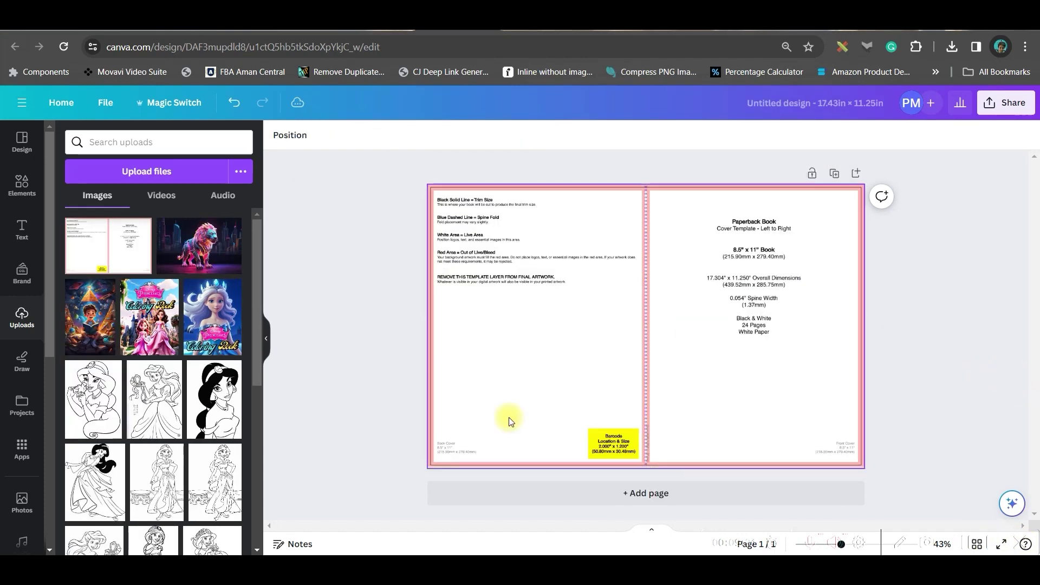
click(22, 181)
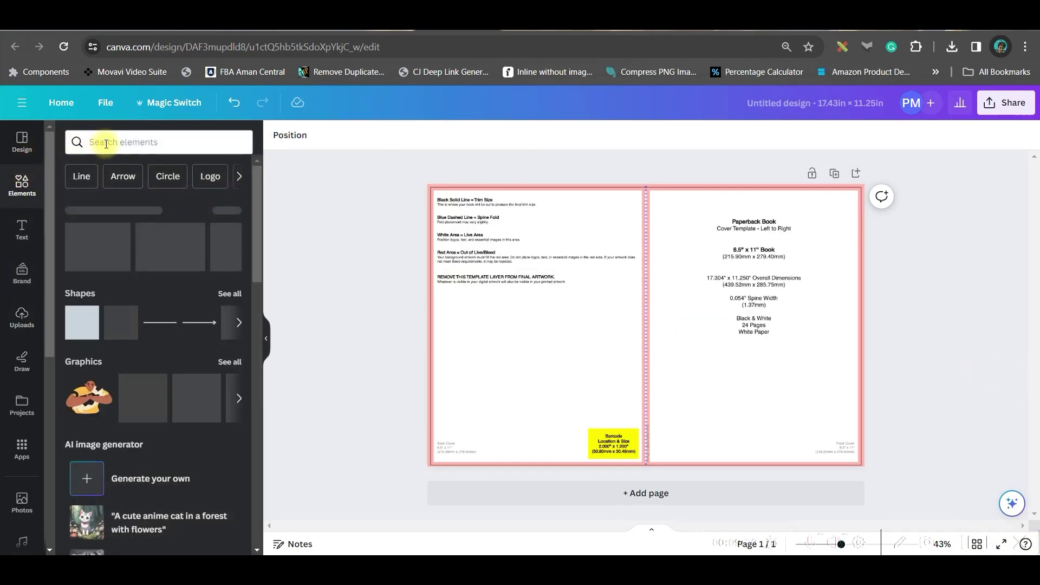
click(133, 142)
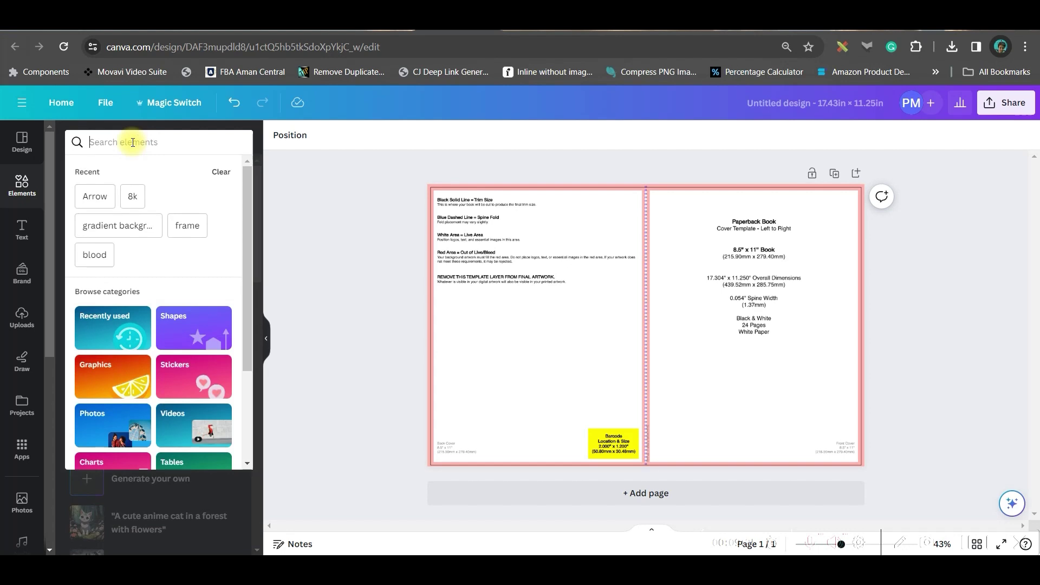
text(shape)
key(Return)
click(82, 266)
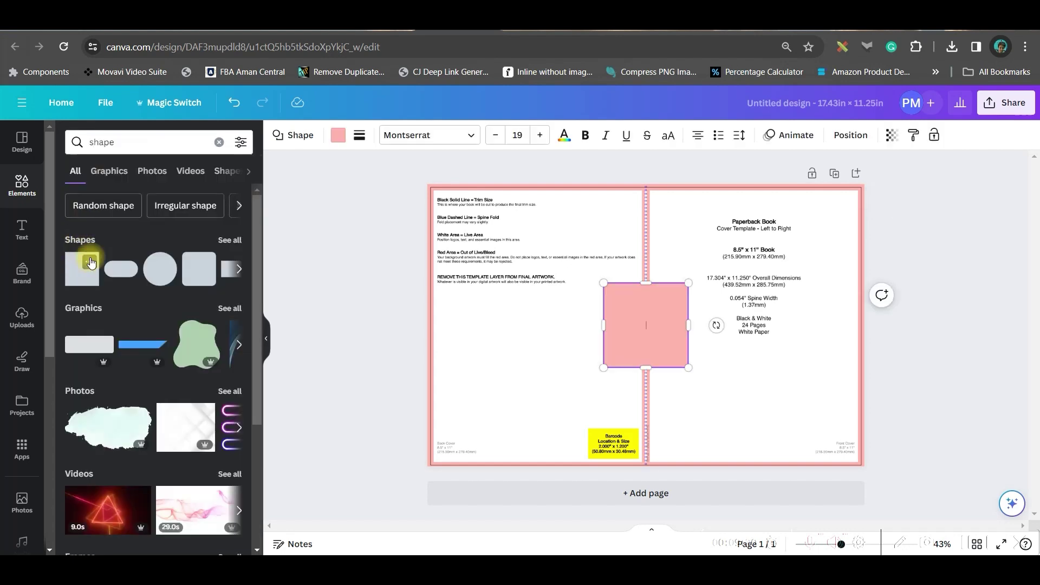
mouse_move(661, 328)
mouse_down()
mouse_move(499, 273)
mouse_move(470, 237)
mouse_up()
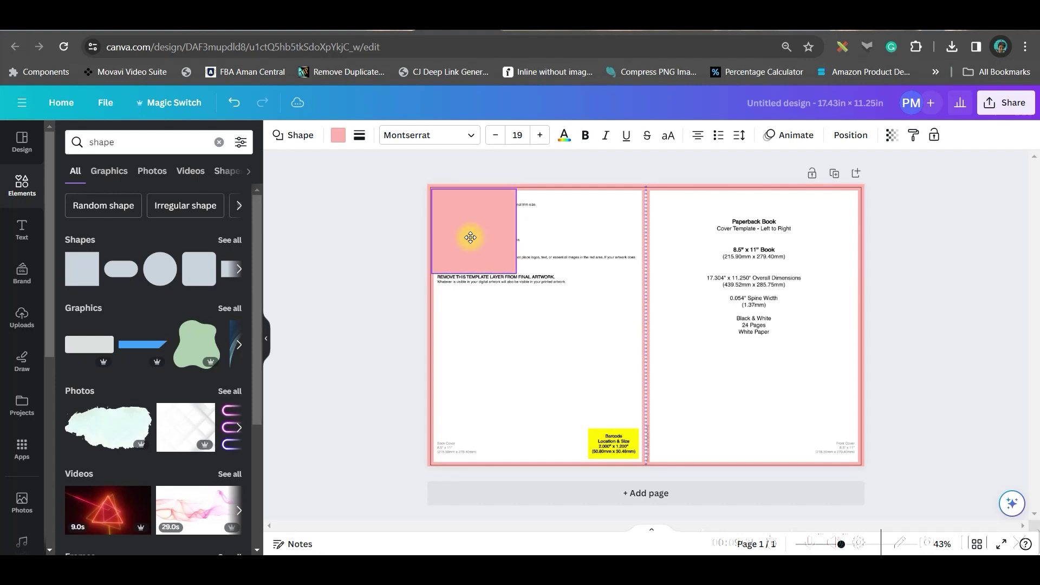
mouse_move(516, 273)
mouse_down()
mouse_move(587, 336)
mouse_move(608, 432)
mouse_move(644, 465)
mouse_up()
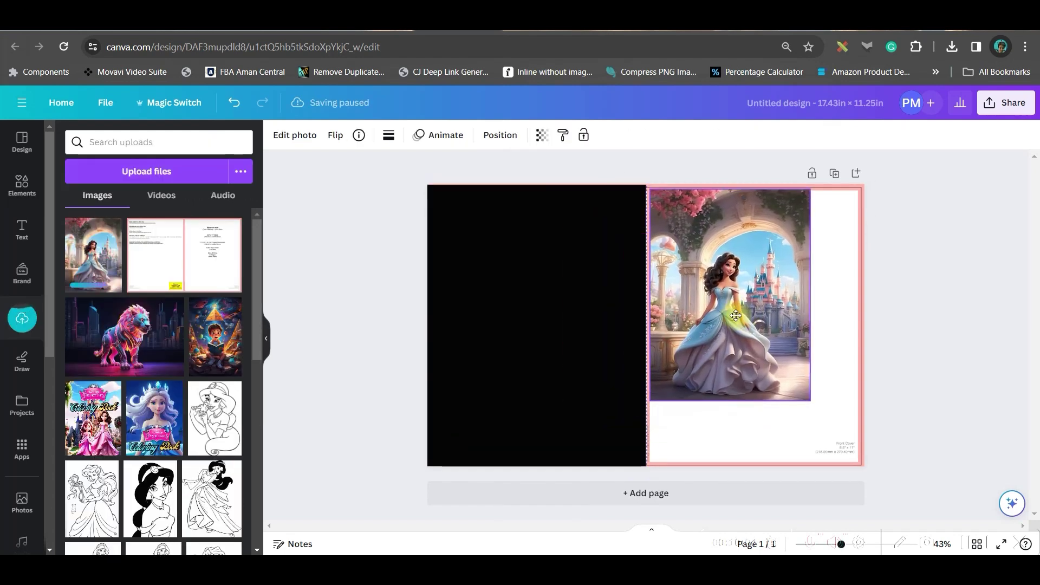
- Enlarge the princess image to fill the front cover and apply the Chroma filter
drag(804, 396, 880, 463)
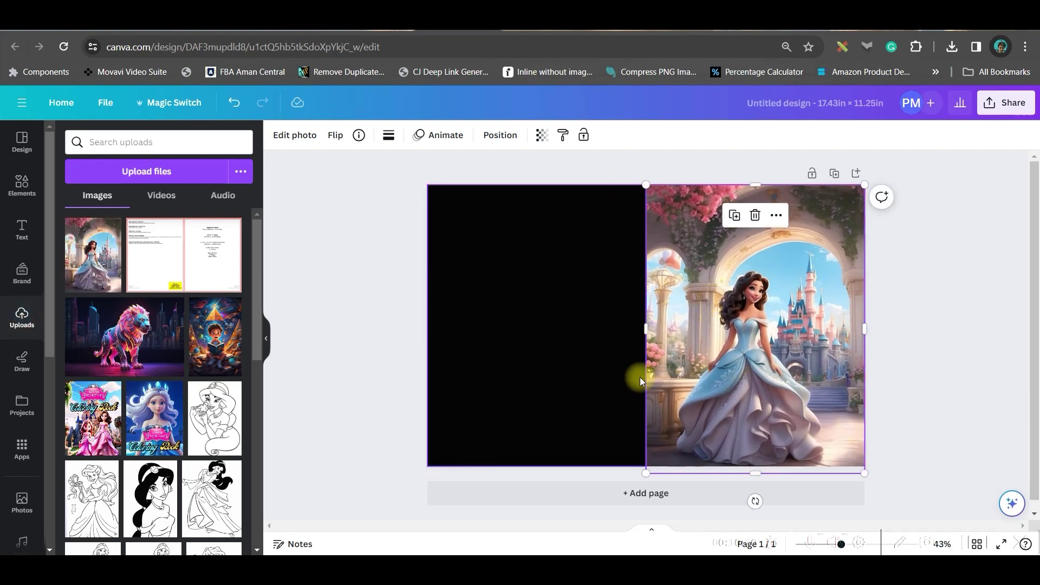
click(279, 137)
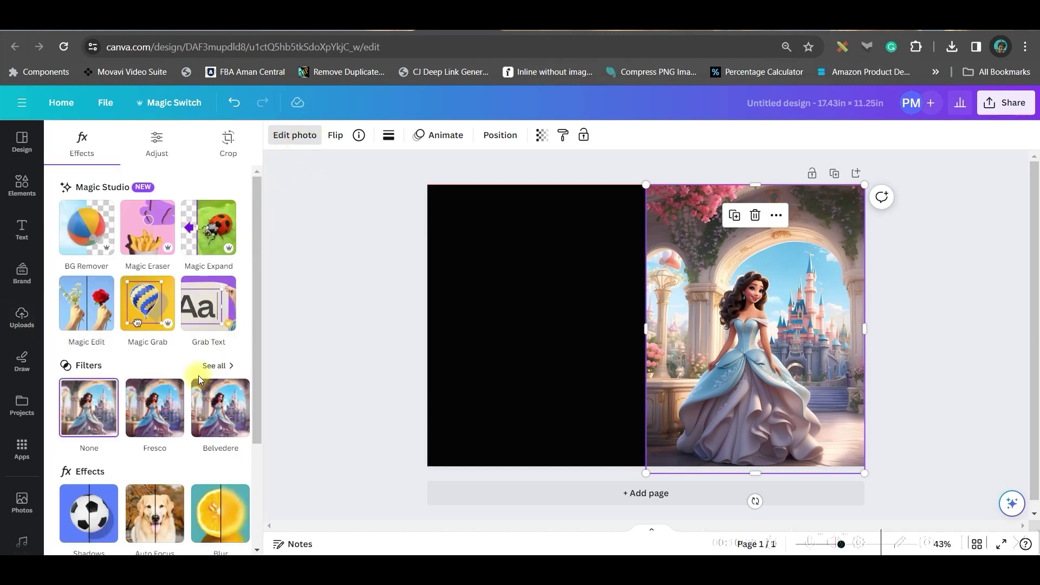
click(215, 366)
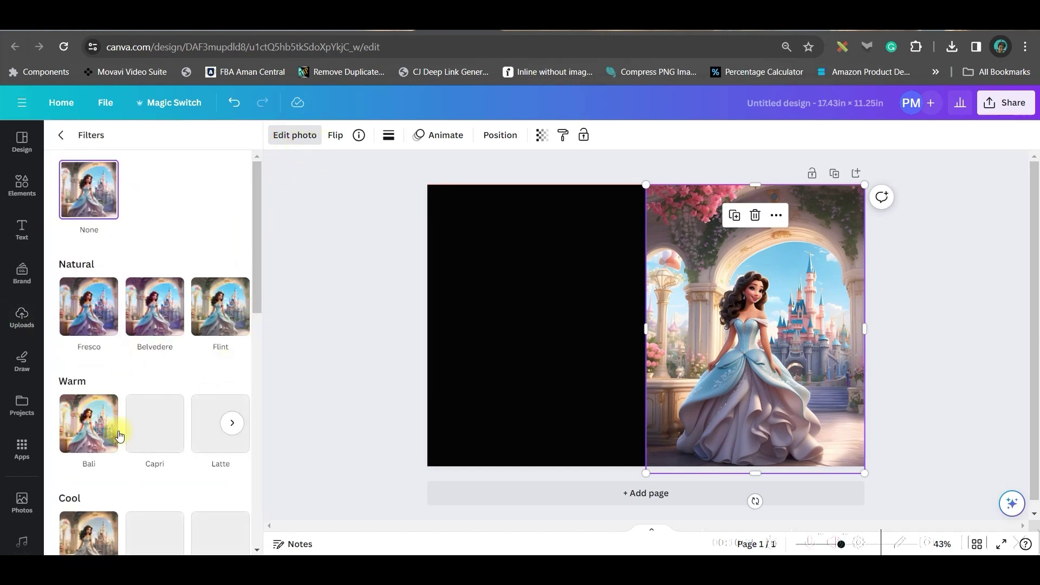
scroll(118, 434, down, 3)
scroll(135, 433, down, 3)
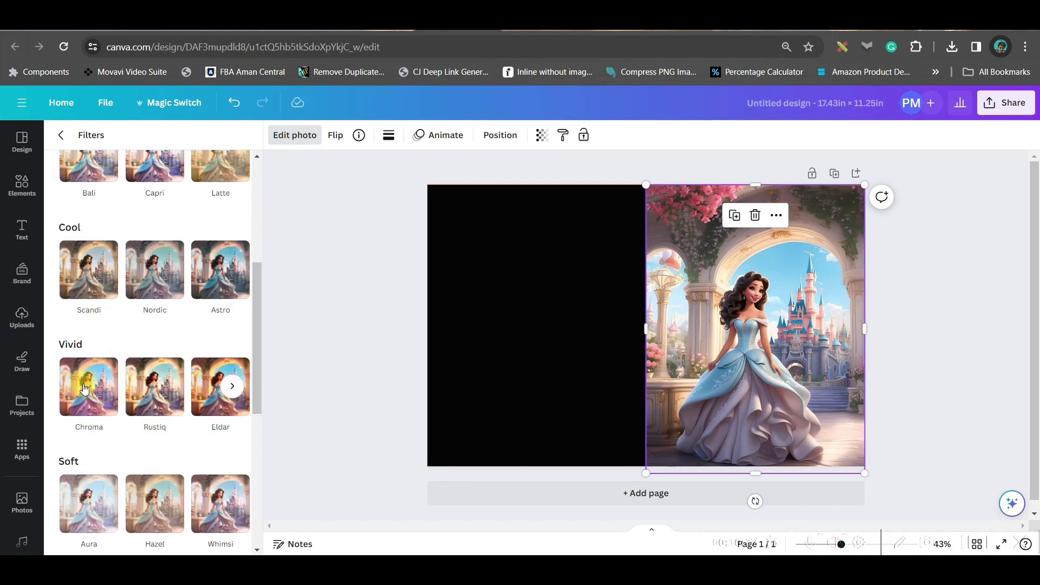
click(107, 386)
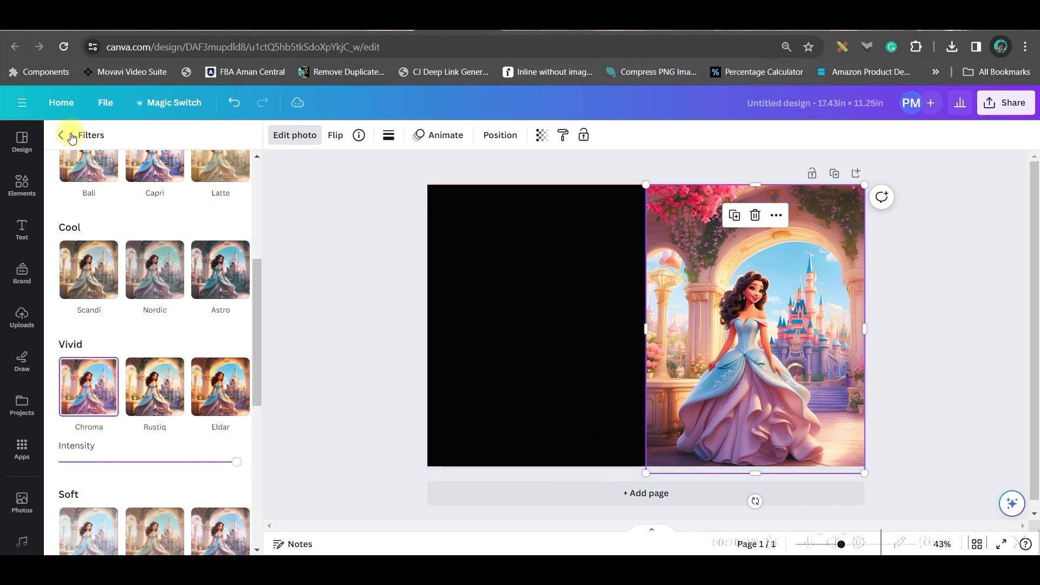
- Adjust the photo: temperature -22, tint 11, brightness 11, contrast 11, vibrance 14
drag(146, 320, 128, 320)
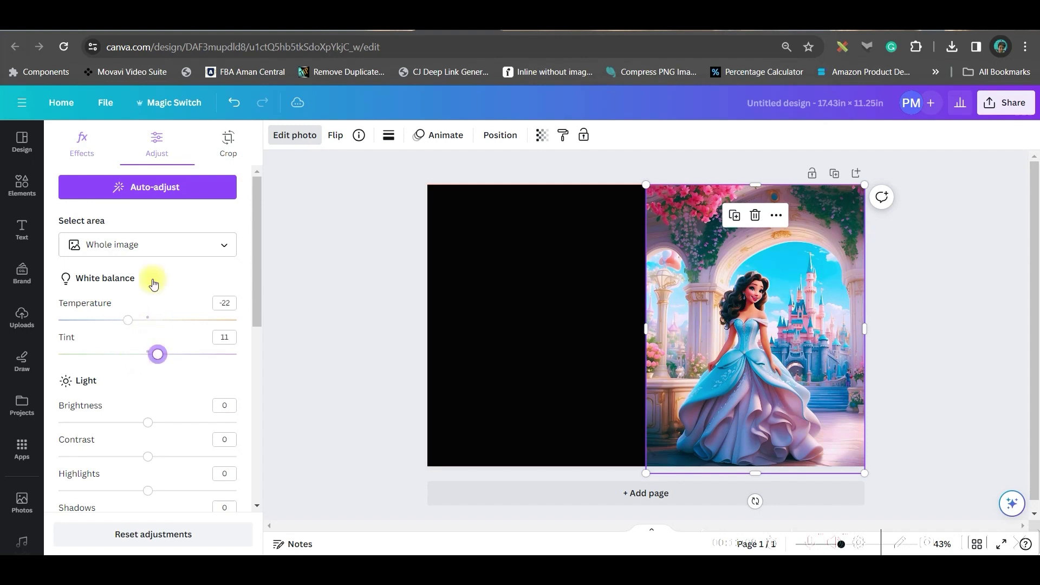
scroll(146, 488, down, 4)
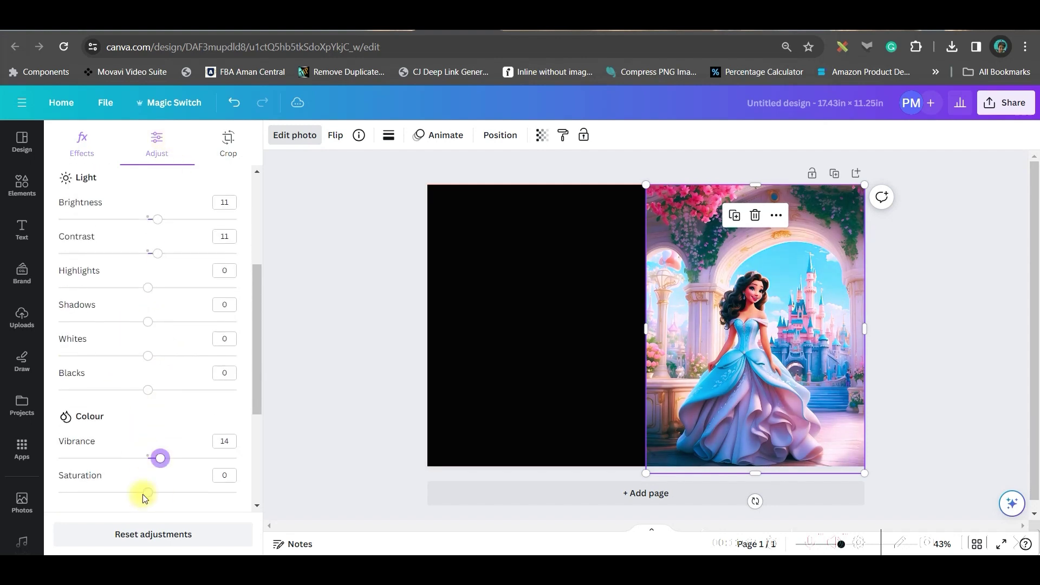
click(986, 312)
click(20, 239)
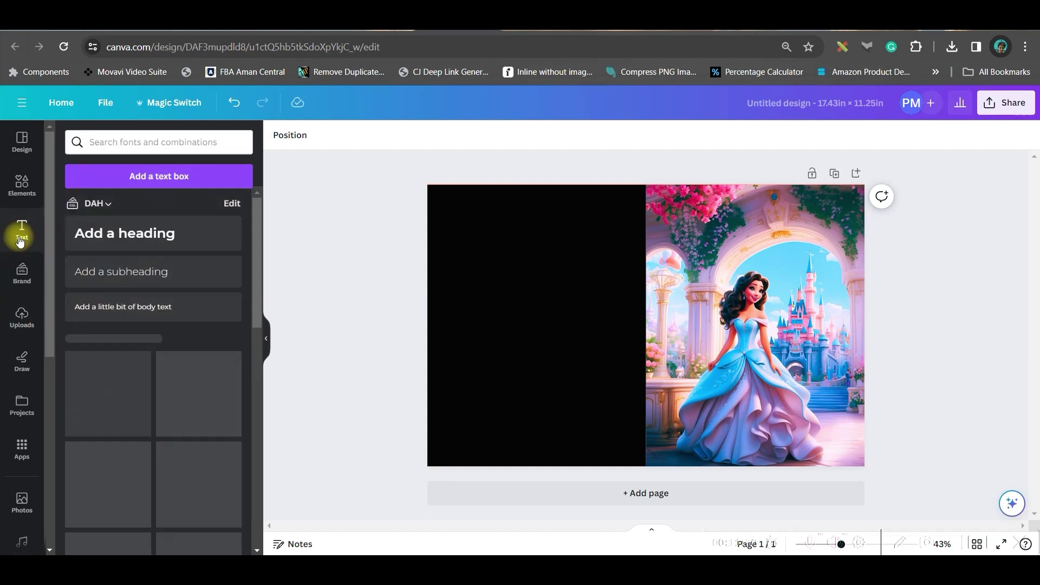
- Add a Carlsons Script heading to the cover and switch to the 1001 Free Fonts Disney page
click(143, 233)
click(106, 338)
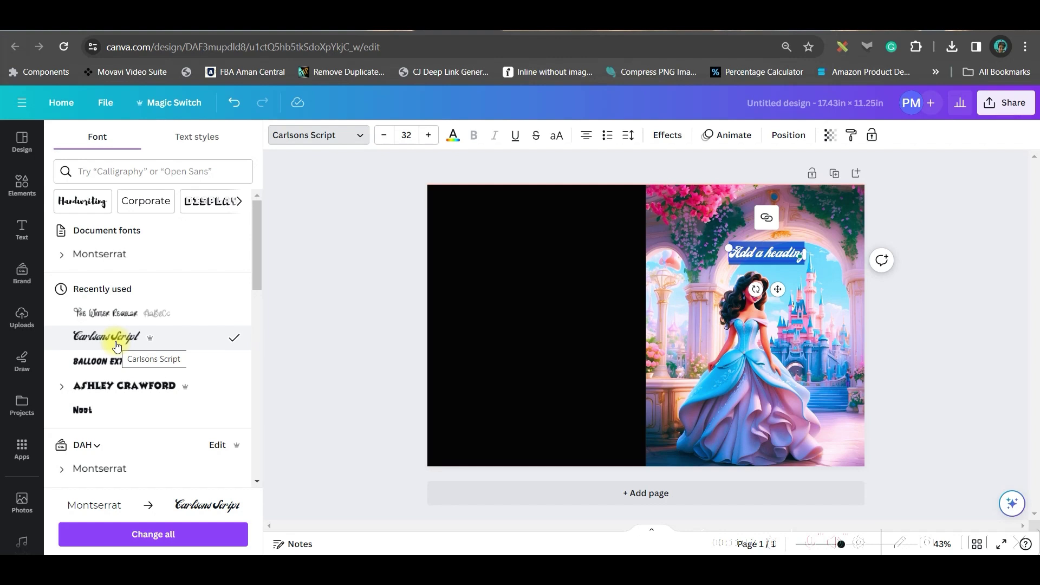
click(698, 34)
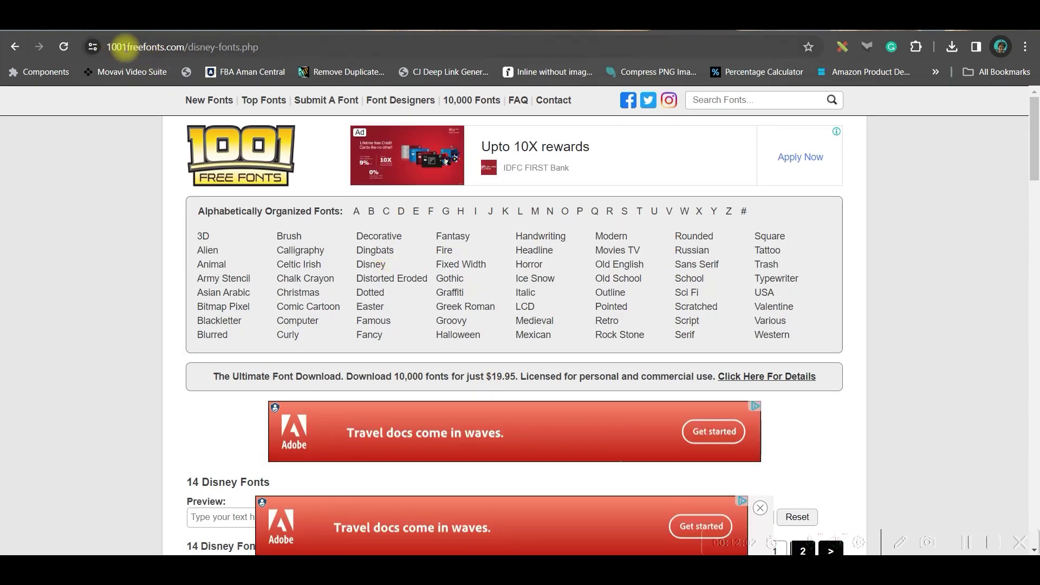
- Scroll the 1001 Free Fonts Disney list down to the Waltograph Disney entry
scroll(278, 304, down, 3)
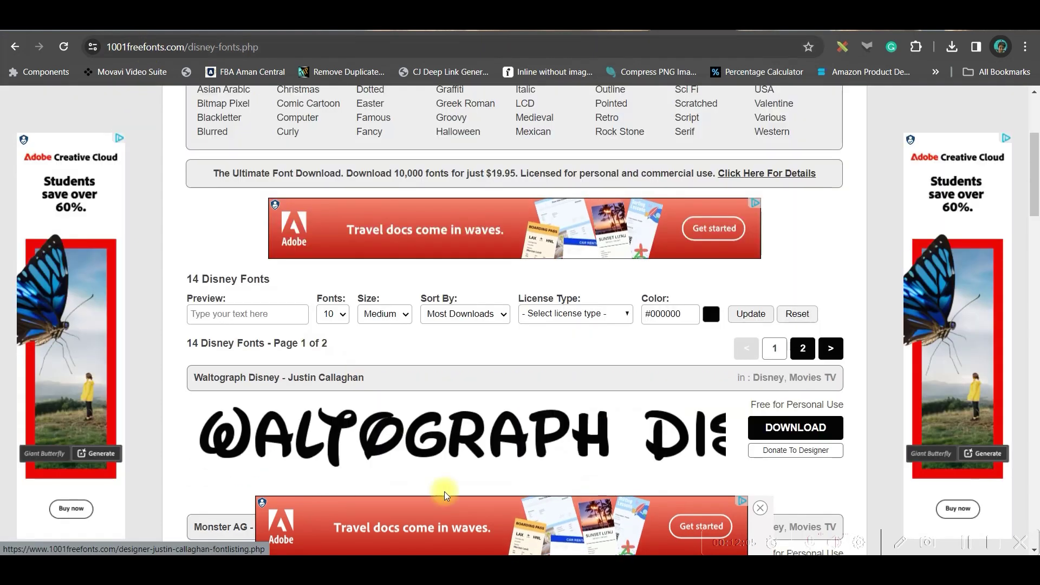
scroll(360, 425, down, 1)
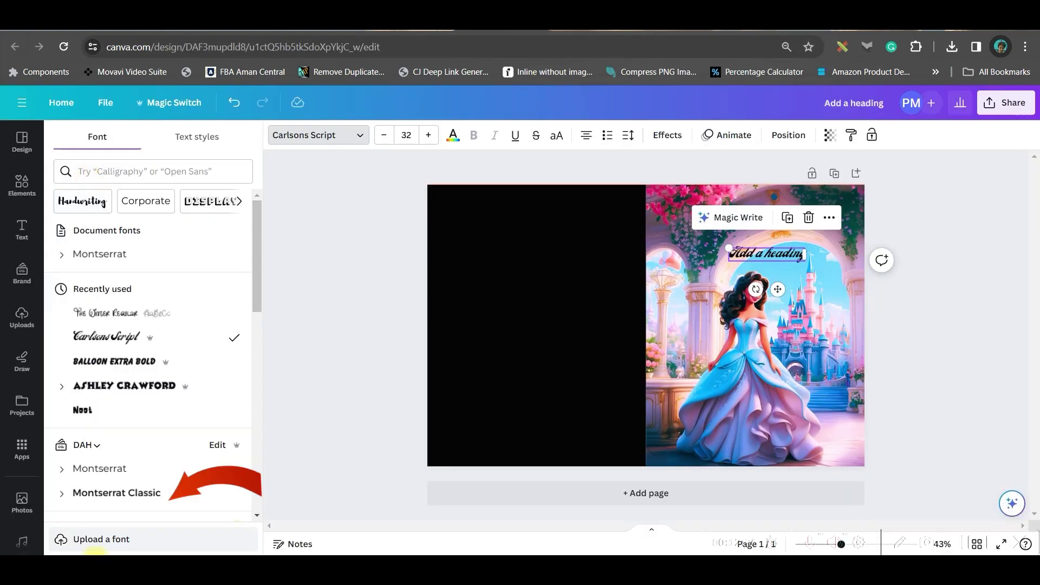
- Start a custom font upload, browse into The Winter folder, then cancel without uploading
click(115, 540)
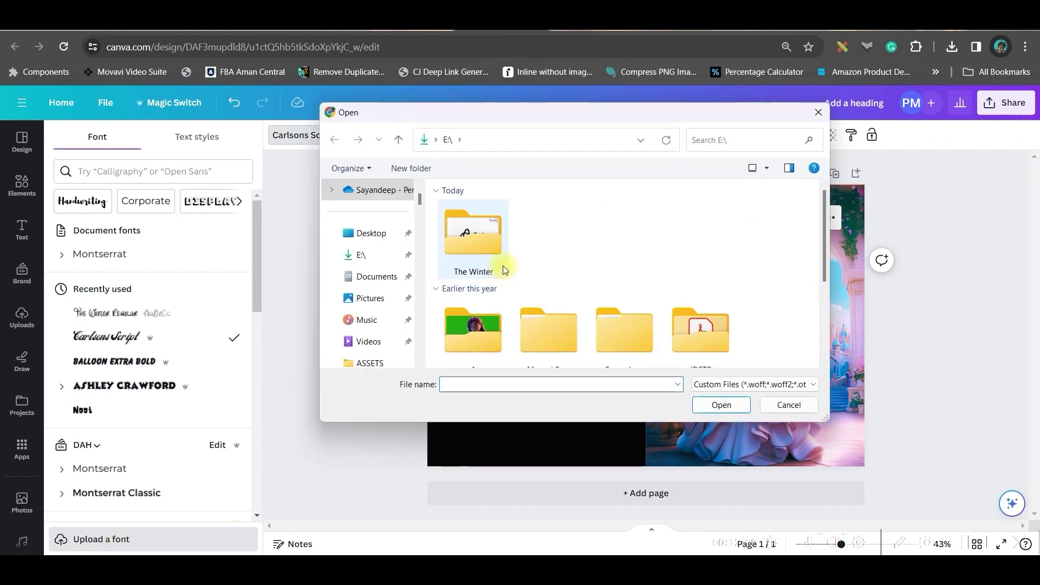
click(487, 255)
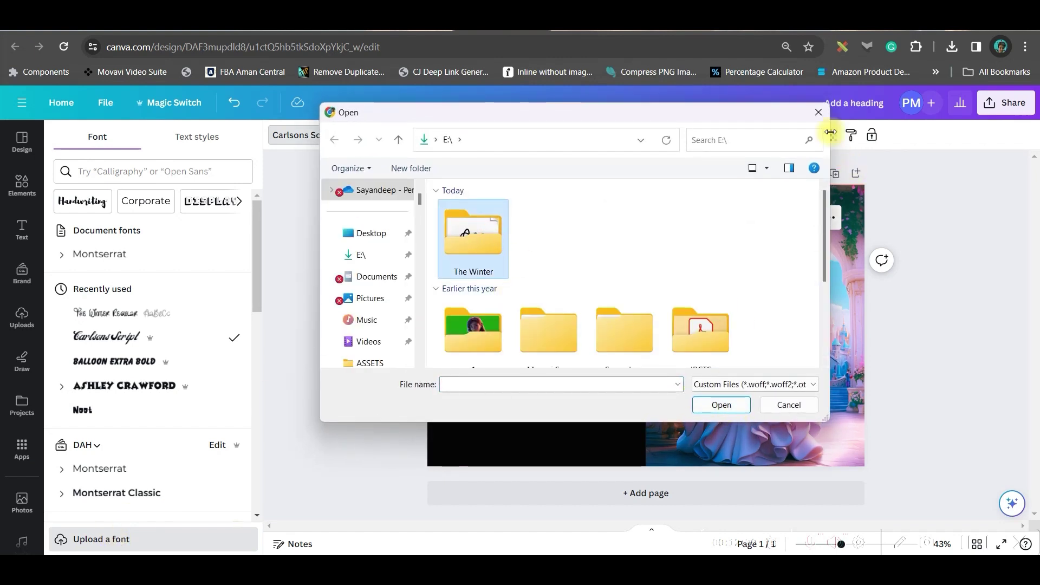
click(819, 115)
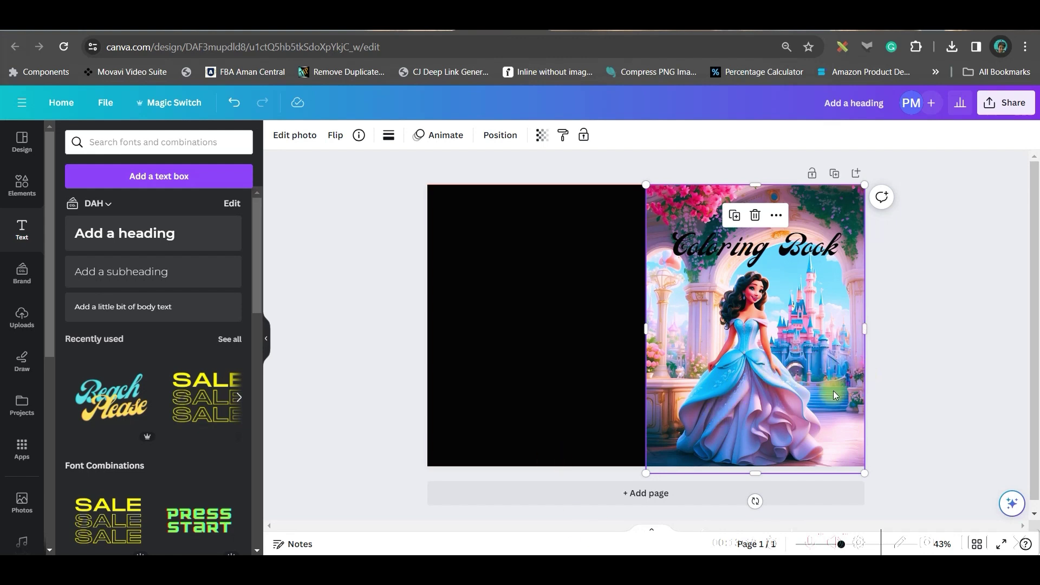
- Magic Grab the princess out of the cover photo and nudge her slightly right and down
click(295, 134)
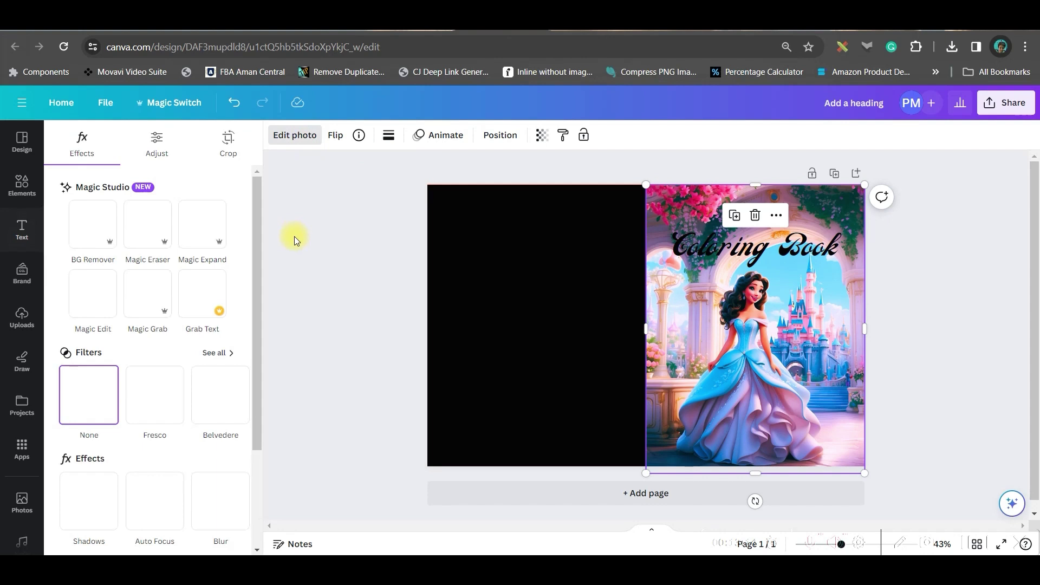
click(146, 335)
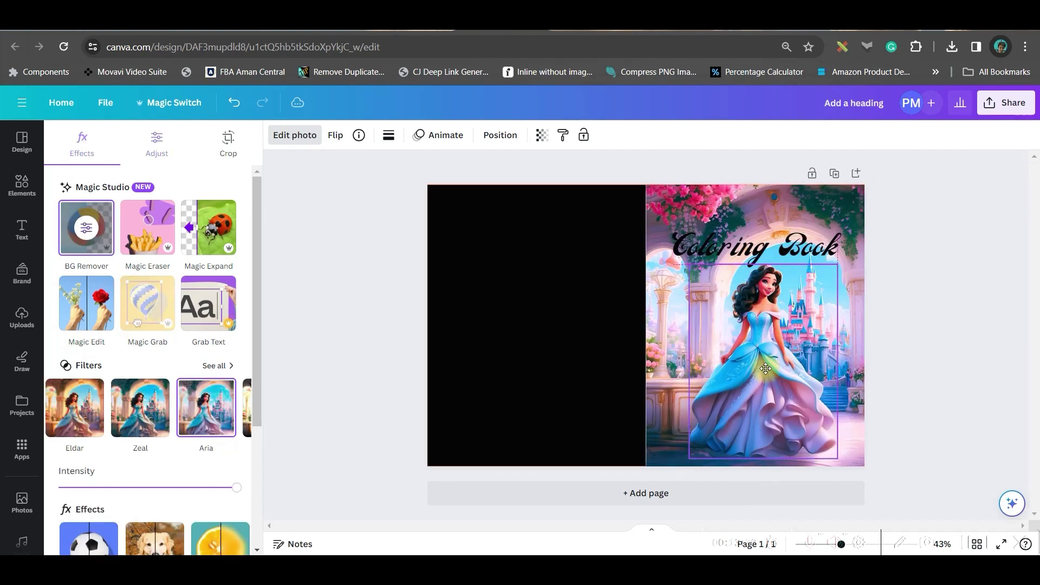
drag(765, 368, 771, 374)
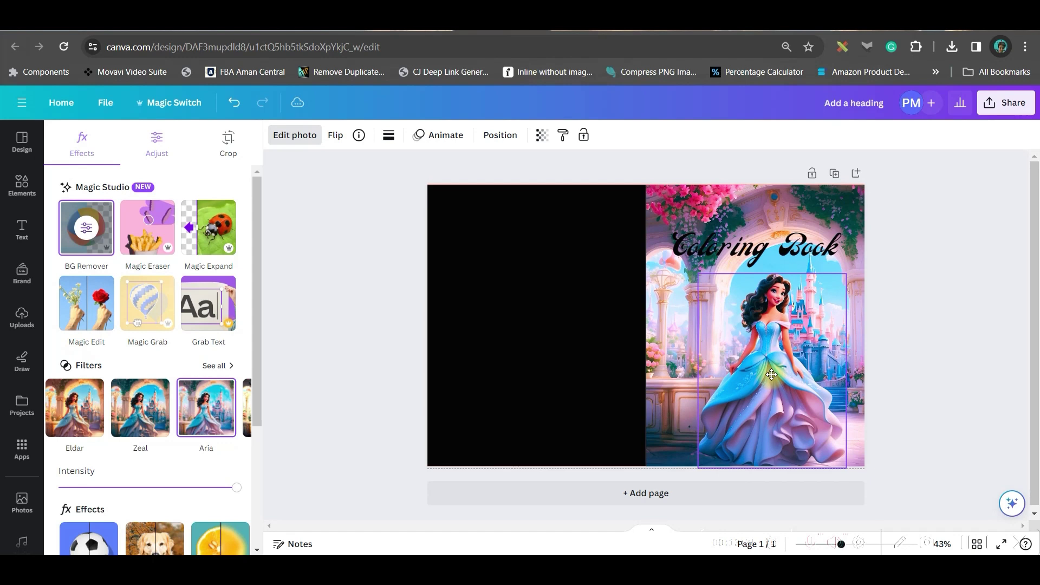
drag(771, 374, 774, 375)
click(778, 253)
- Colour the Coloring Book title light blue, eyedropped from the princess's dress
double_click(758, 249)
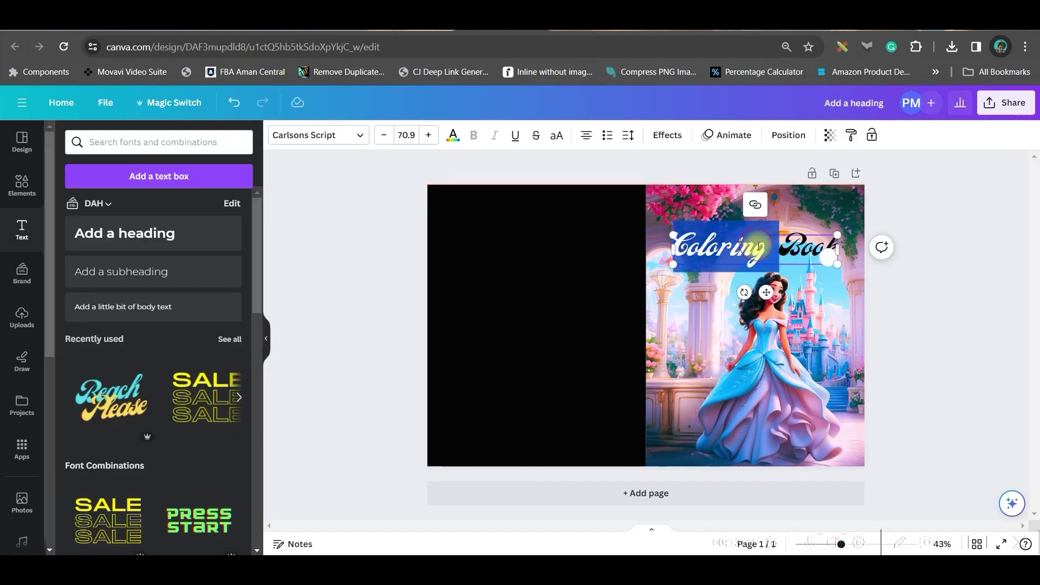
click(453, 135)
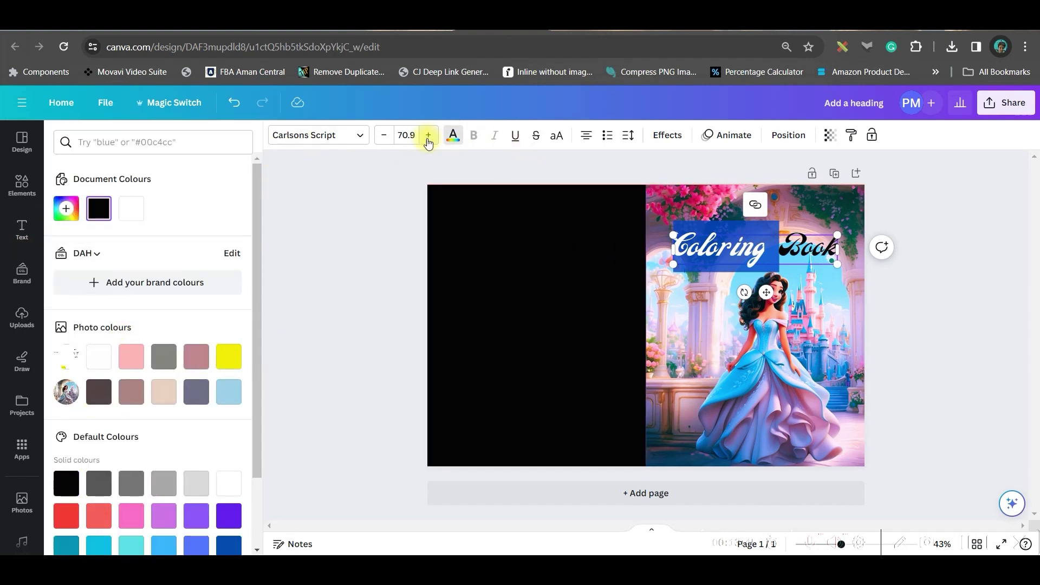
click(452, 135)
click(450, 135)
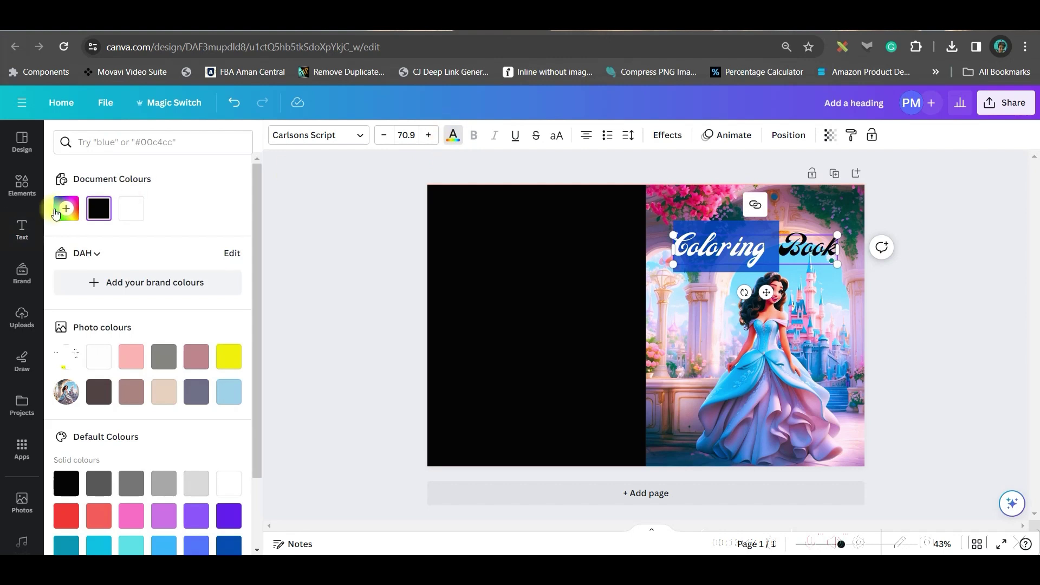
click(66, 208)
click(220, 333)
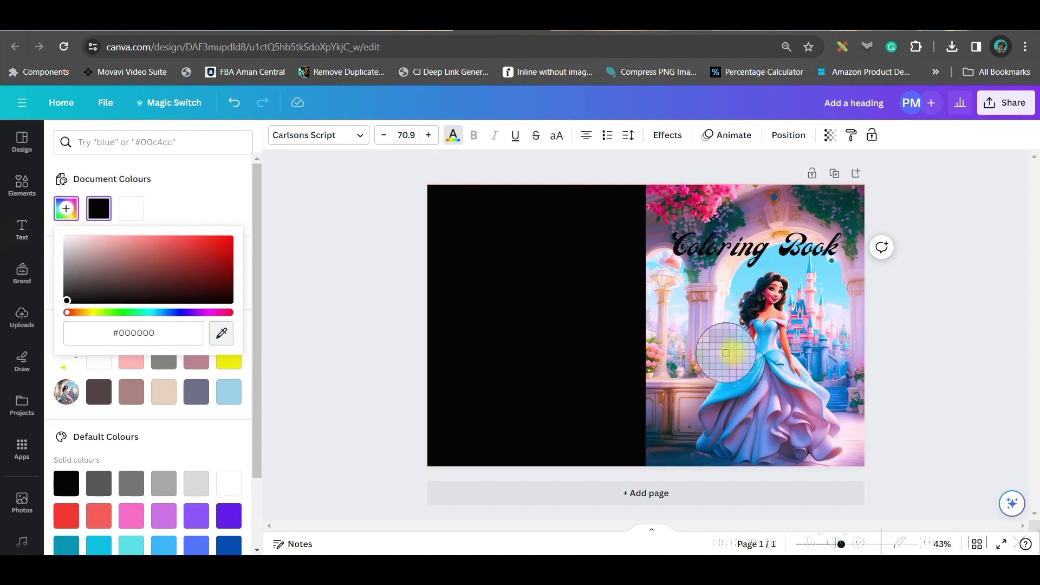
click(771, 353)
click(603, 343)
- Give the title a black Outline effect with thickness about 139
click(711, 135)
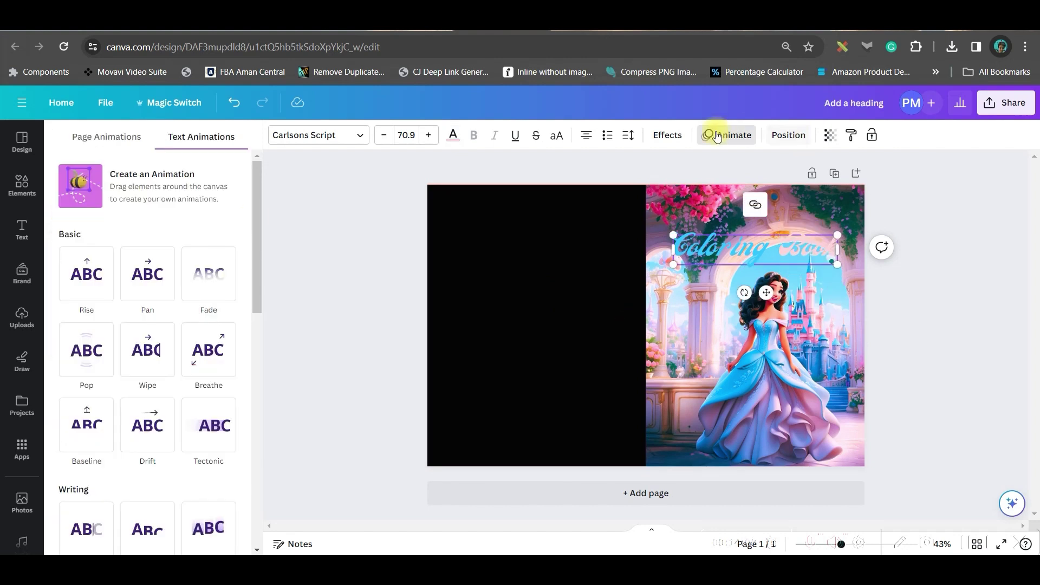
click(667, 139)
click(219, 291)
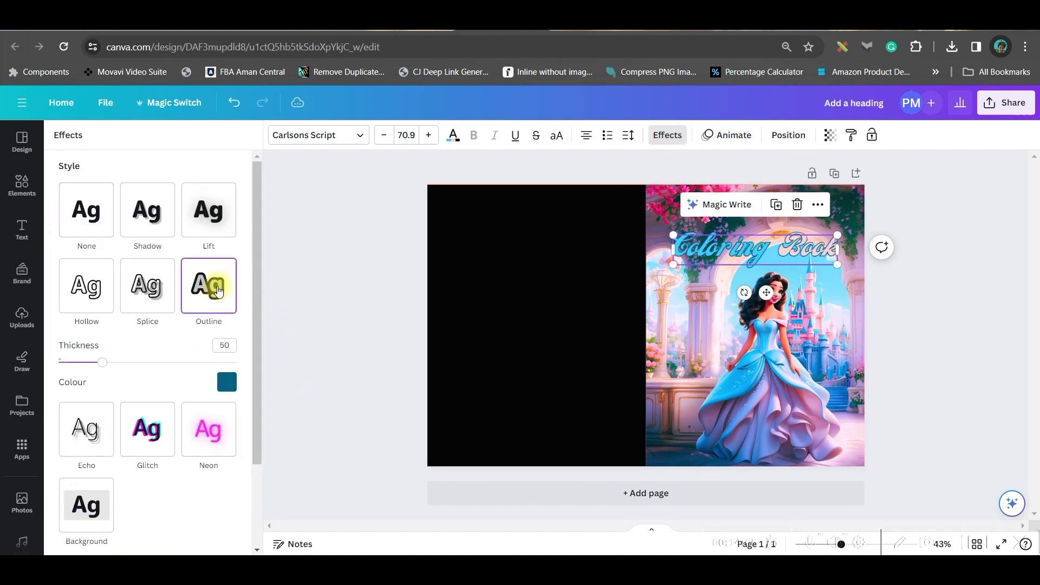
click(234, 383)
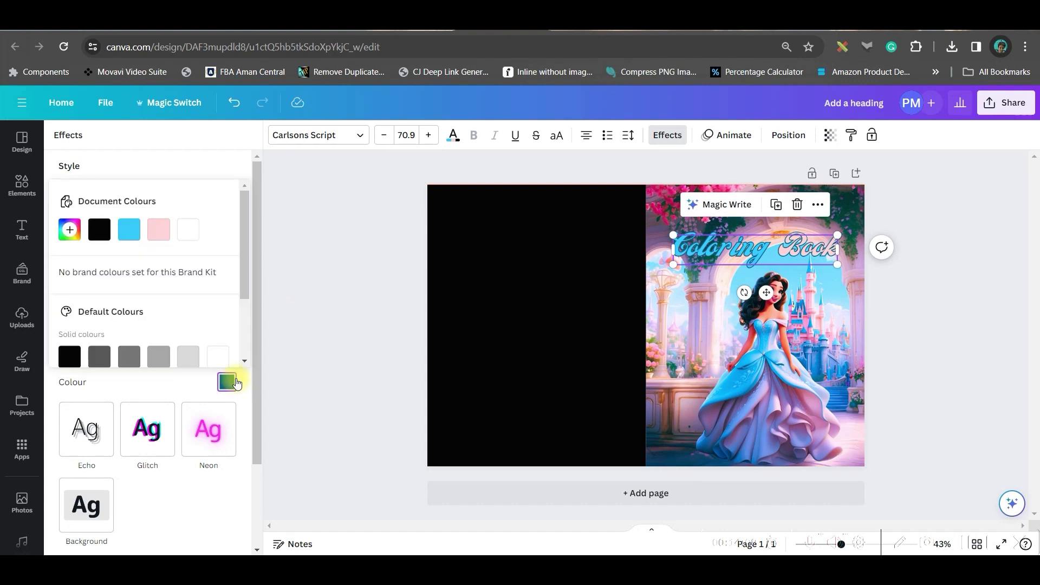
click(65, 357)
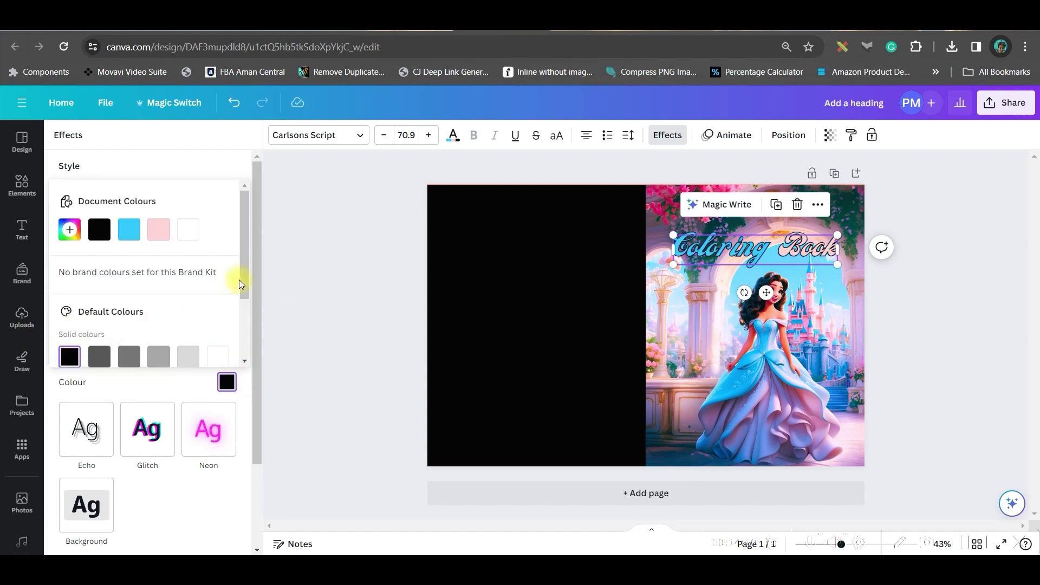
click(186, 497)
drag(104, 368, 184, 378)
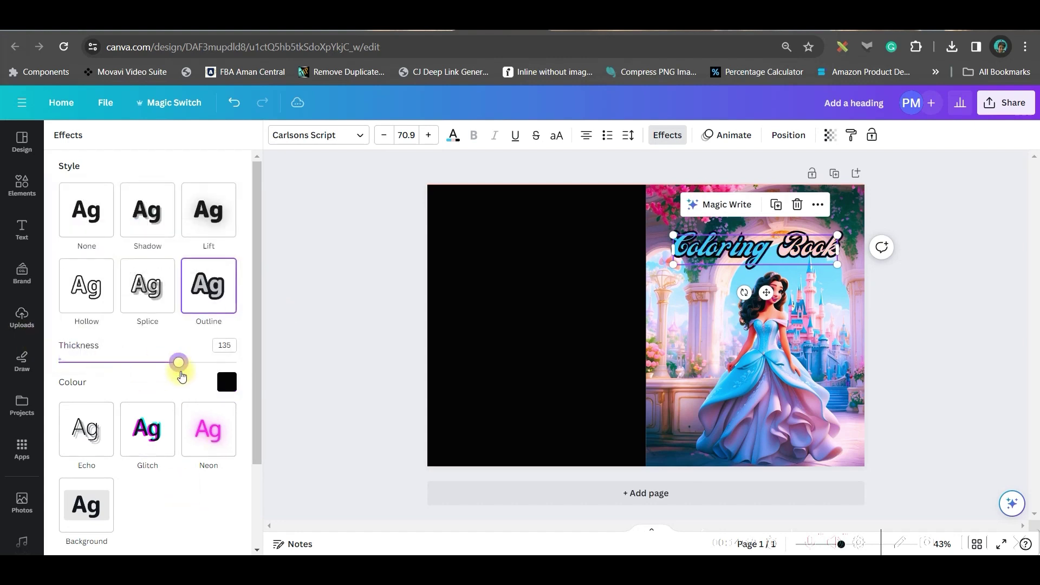
click(368, 366)
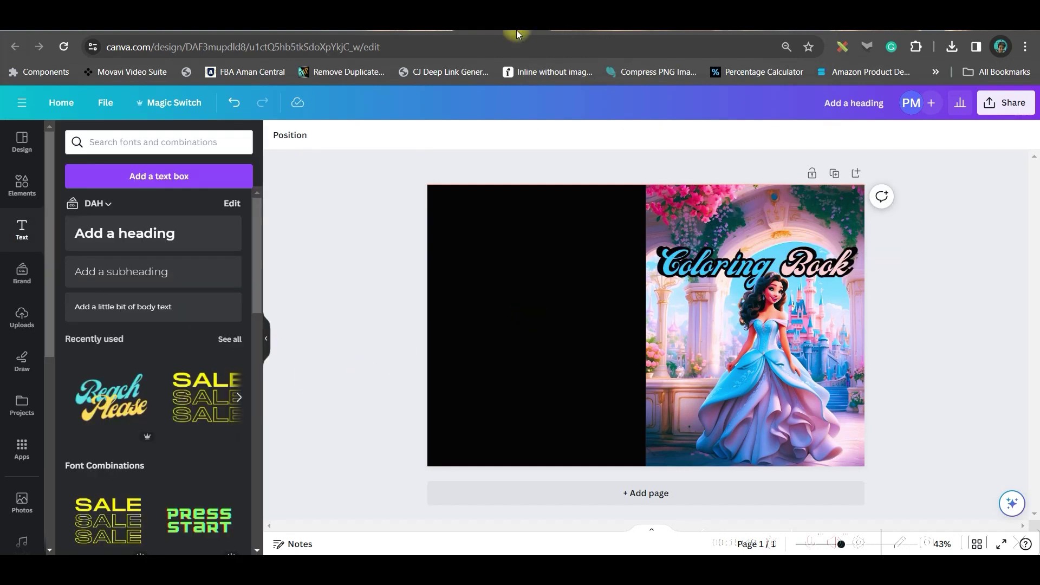
- Add the Disney Princesses logo from Uploads and move it right onto the front cover
click(16, 312)
scroll(109, 368, down, 5)
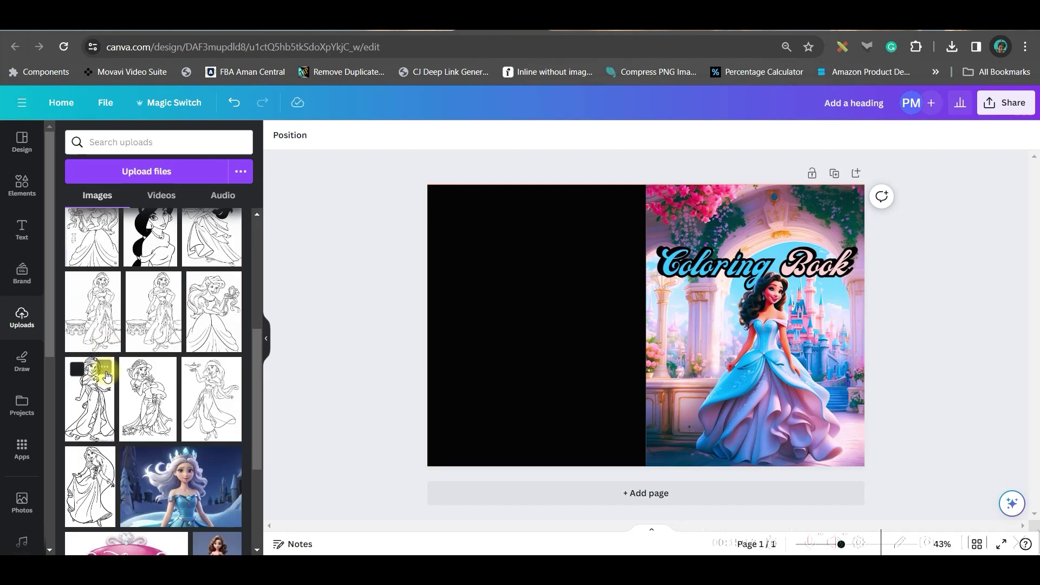
scroll(120, 377, down, 3)
click(120, 378)
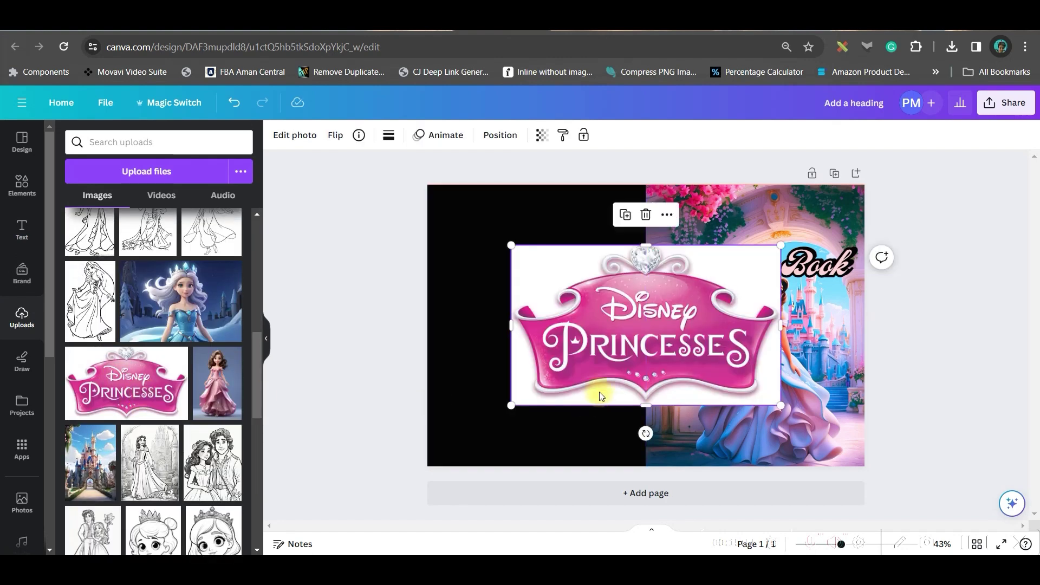
drag(618, 359, 719, 289)
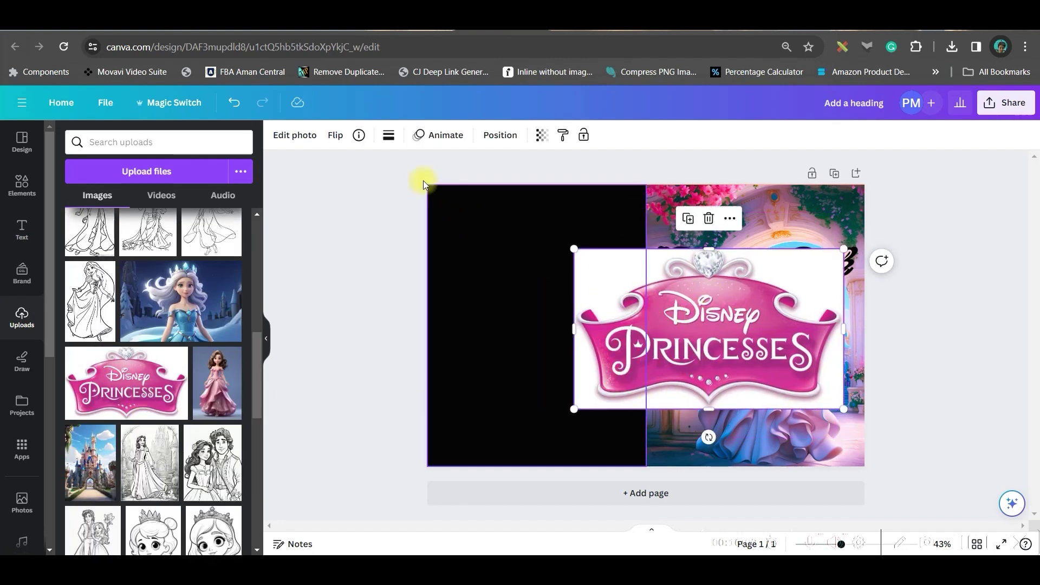
- Remove the logo's white background and give it a Glow shadow
click(296, 137)
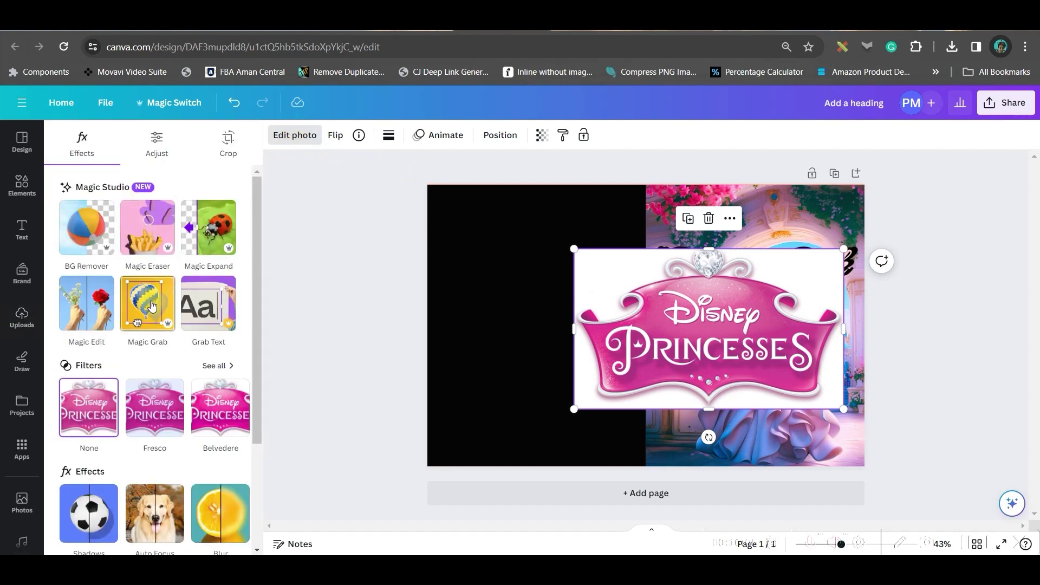
click(87, 230)
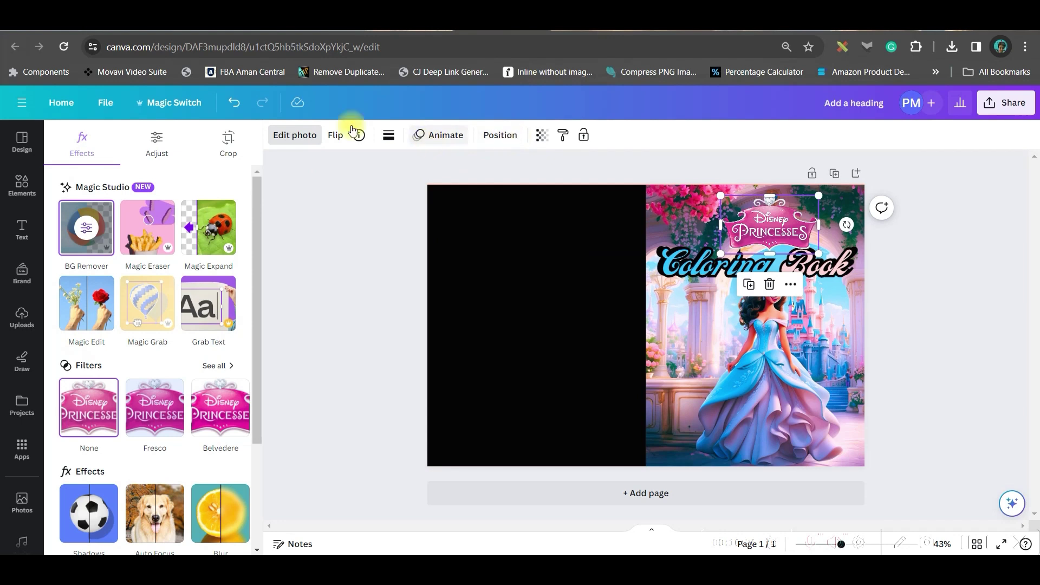
click(294, 132)
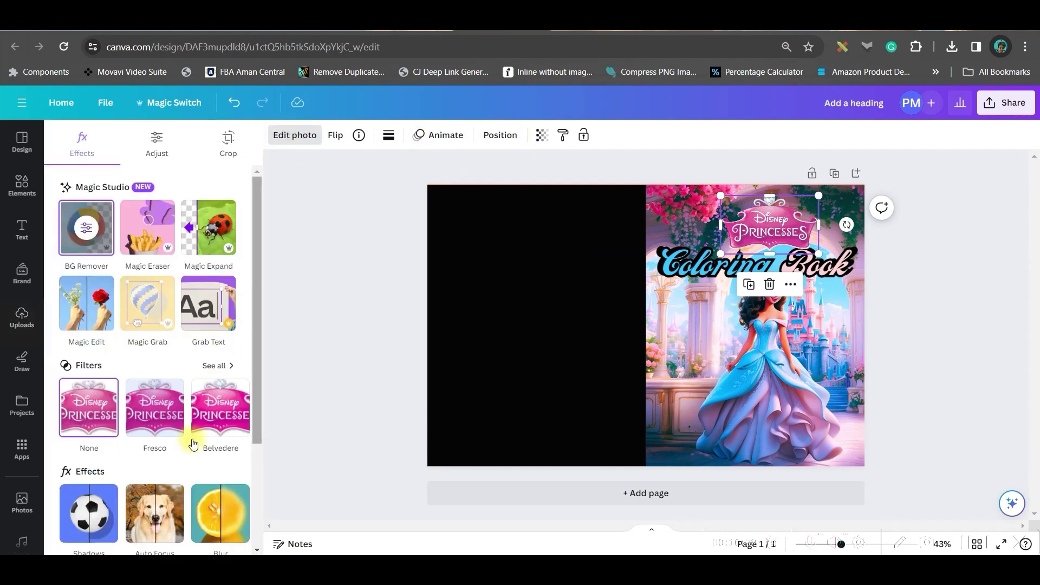
scroll(182, 452, down, 2)
click(89, 393)
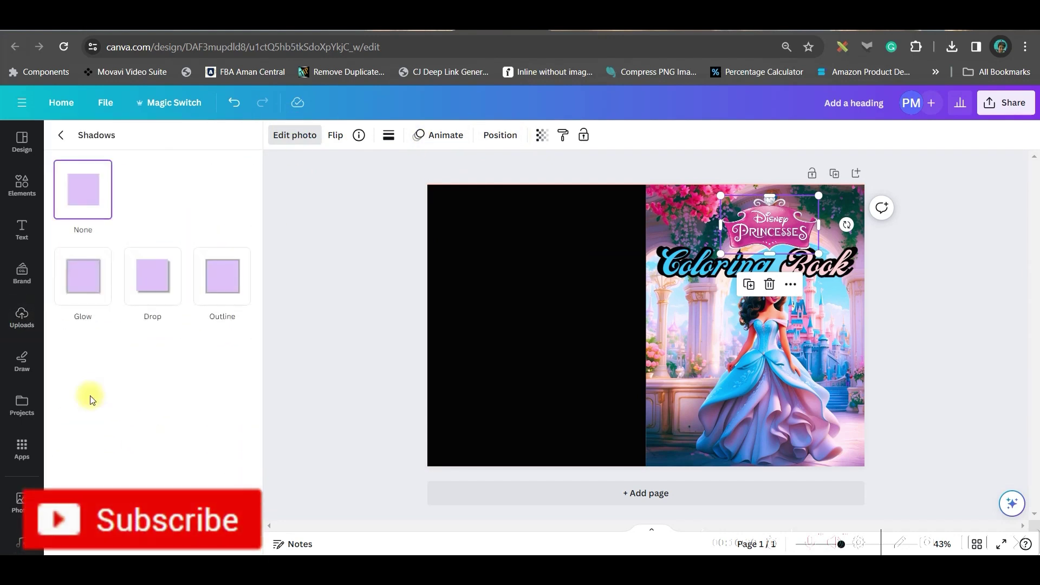
click(228, 279)
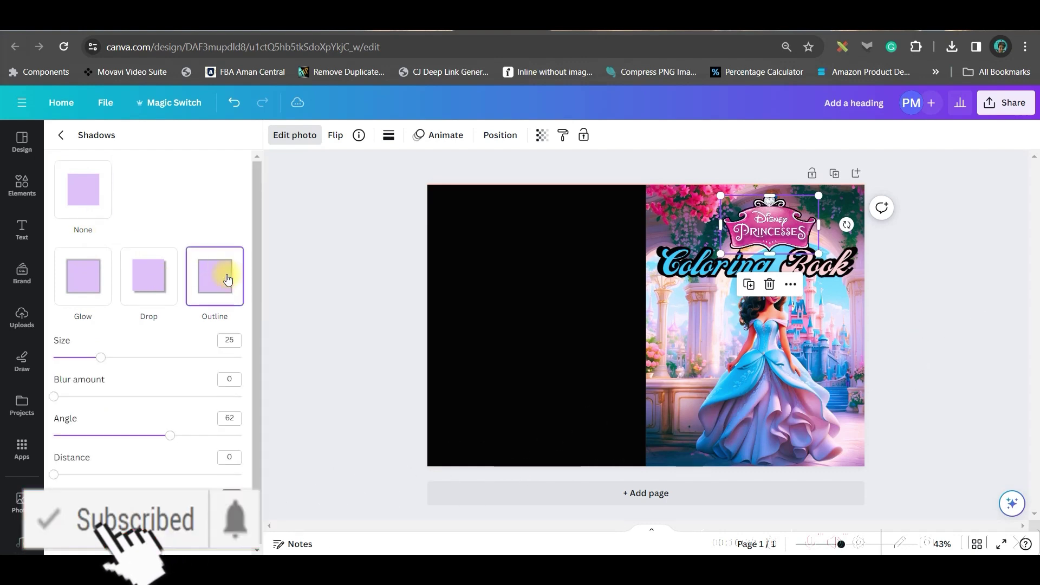
click(83, 276)
- Enlarge the logo's glow, then group both logos with the Coloring Book title
drag(101, 357, 124, 362)
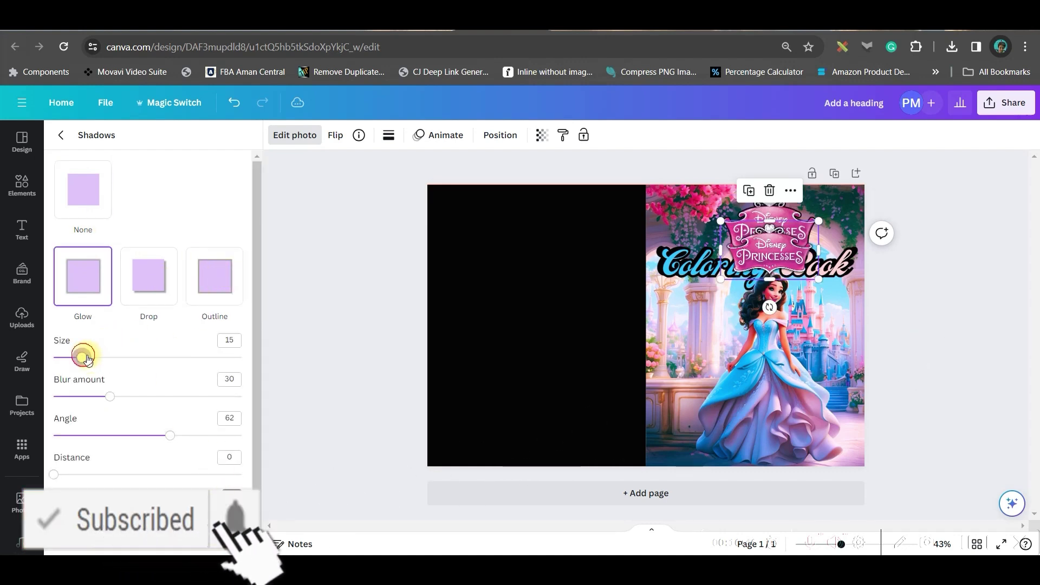
click(507, 136)
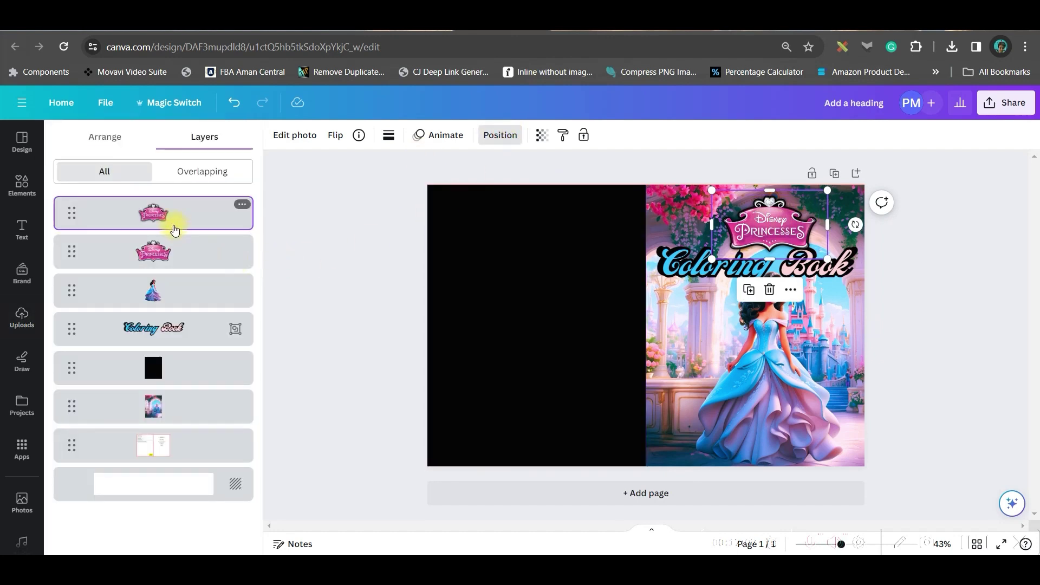
shift+click(200, 255)
shift+click(206, 328)
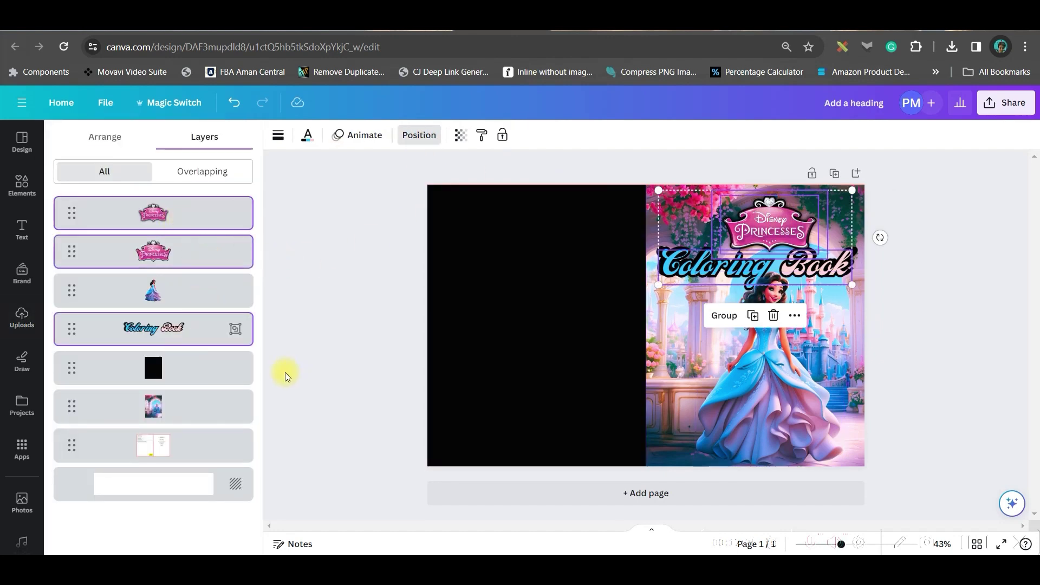
click(724, 315)
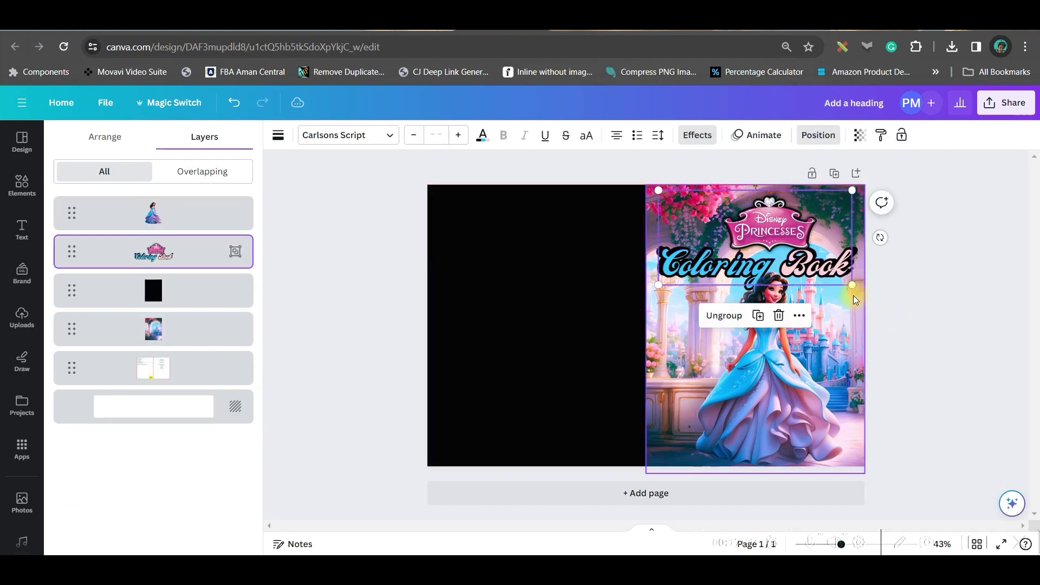
key(Escape)
- Download the cover as a flattened PDF Print file
click(1012, 103)
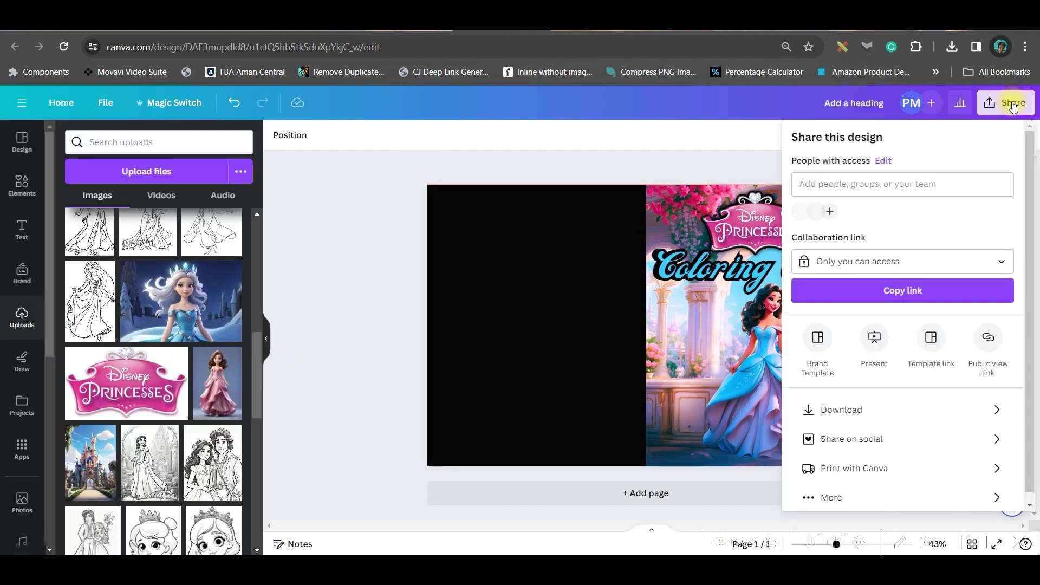
click(845, 410)
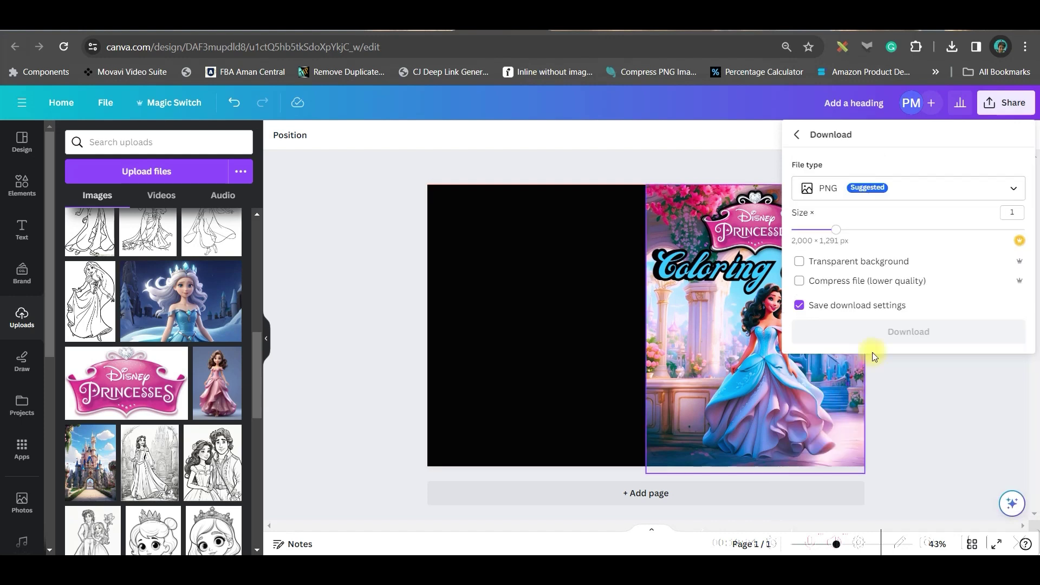
click(837, 188)
click(845, 326)
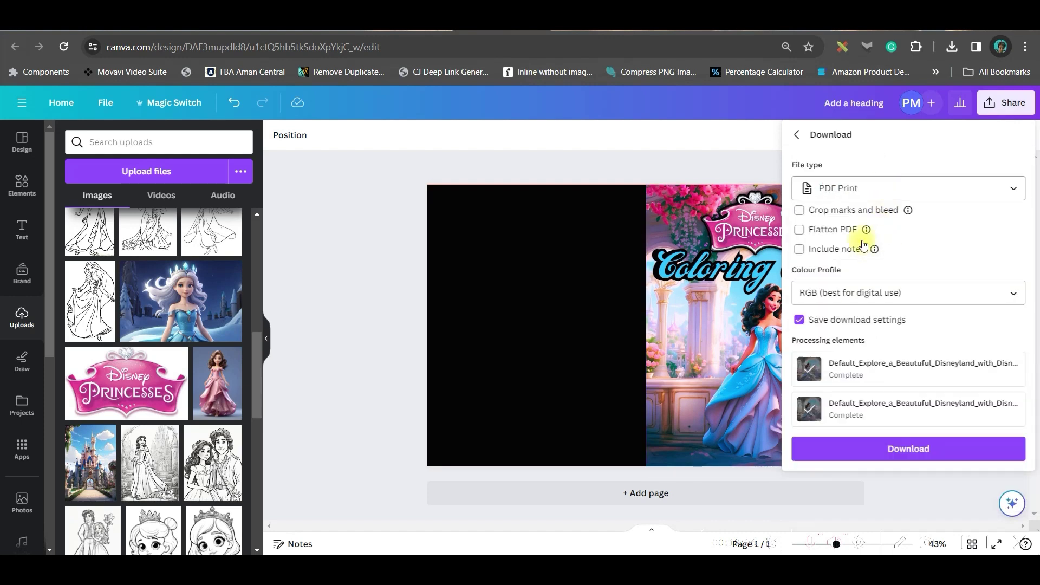
click(801, 230)
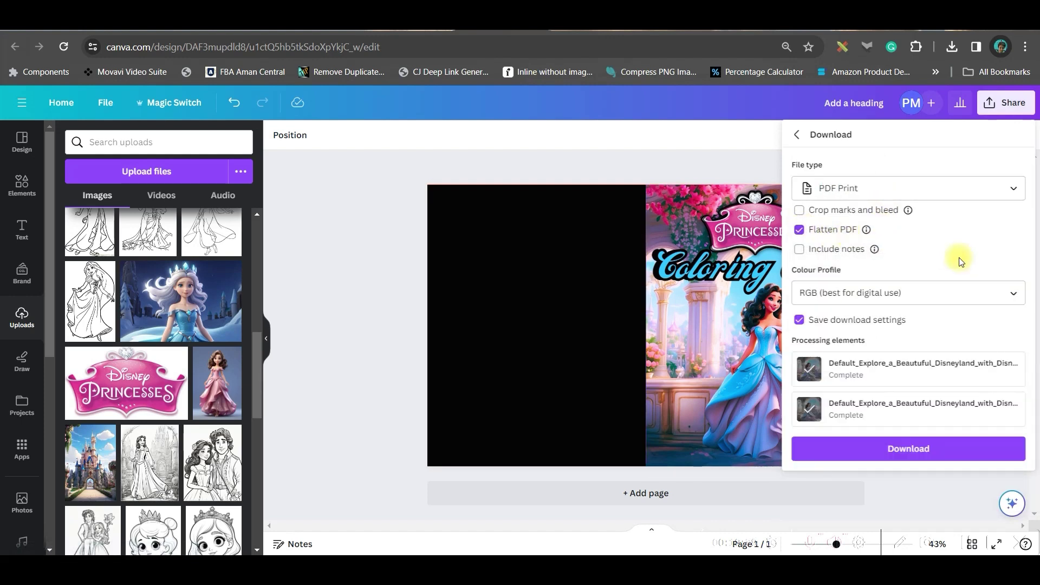
click(872, 447)
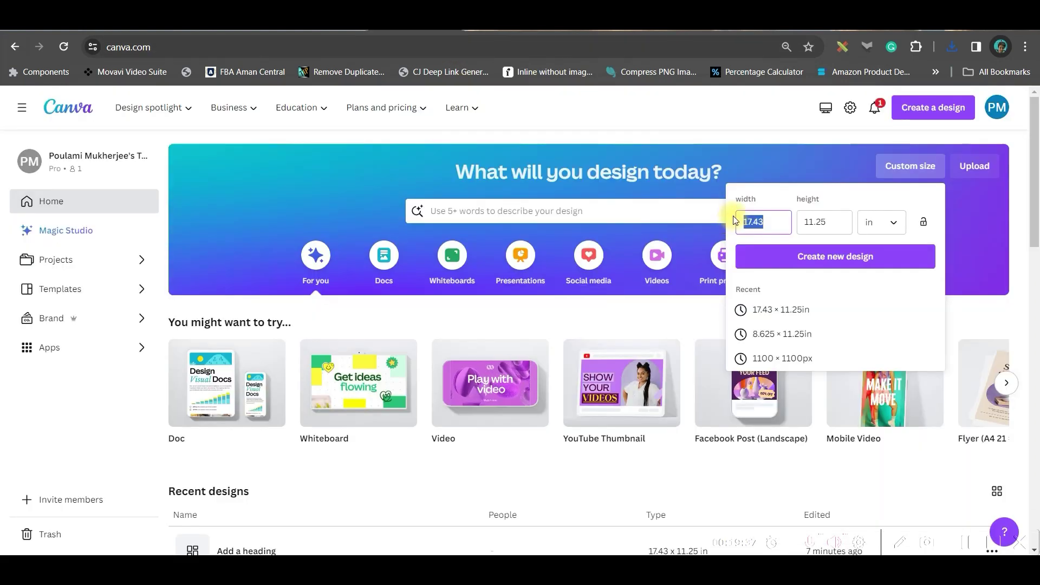
- Create a new 8.625 × 11.25 in custom design with two pages and show Uploads
text(8.625)
click(819, 222)
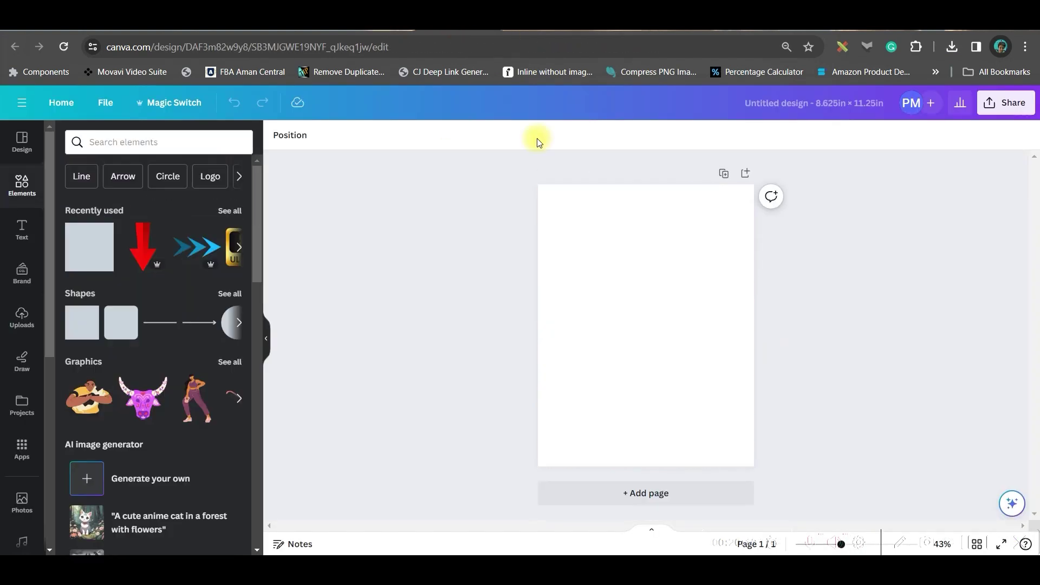
click(648, 494)
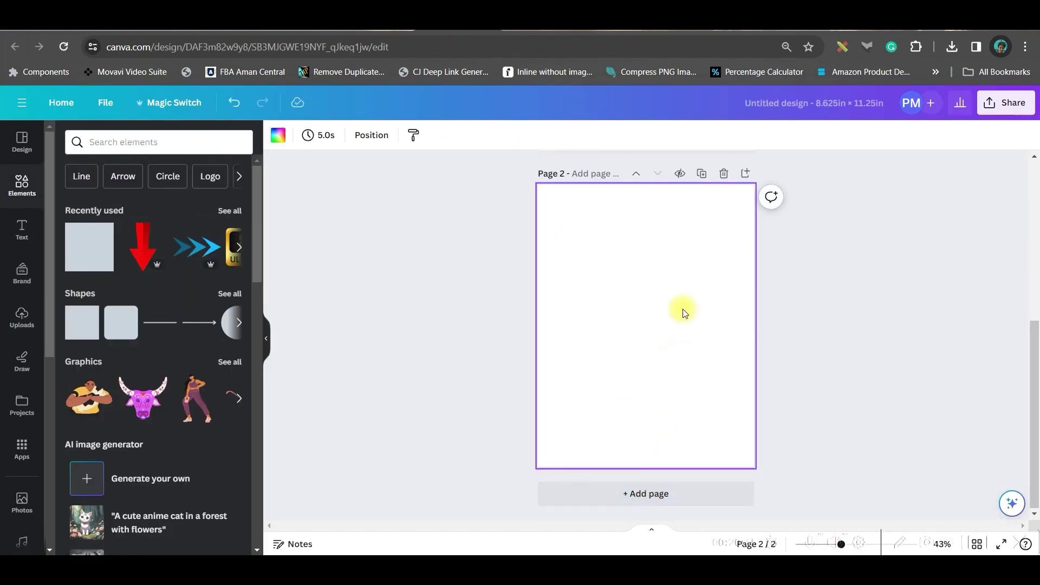
click(18, 316)
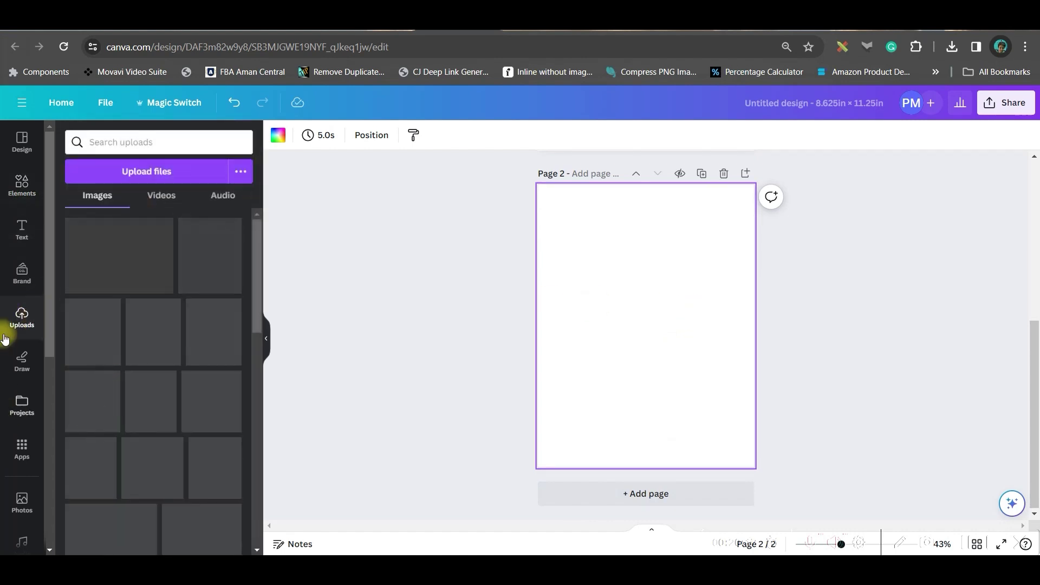
- Upload the black-and-white prince-and-princess outline art and stretch it to fill page 2
click(146, 171)
click(537, 245)
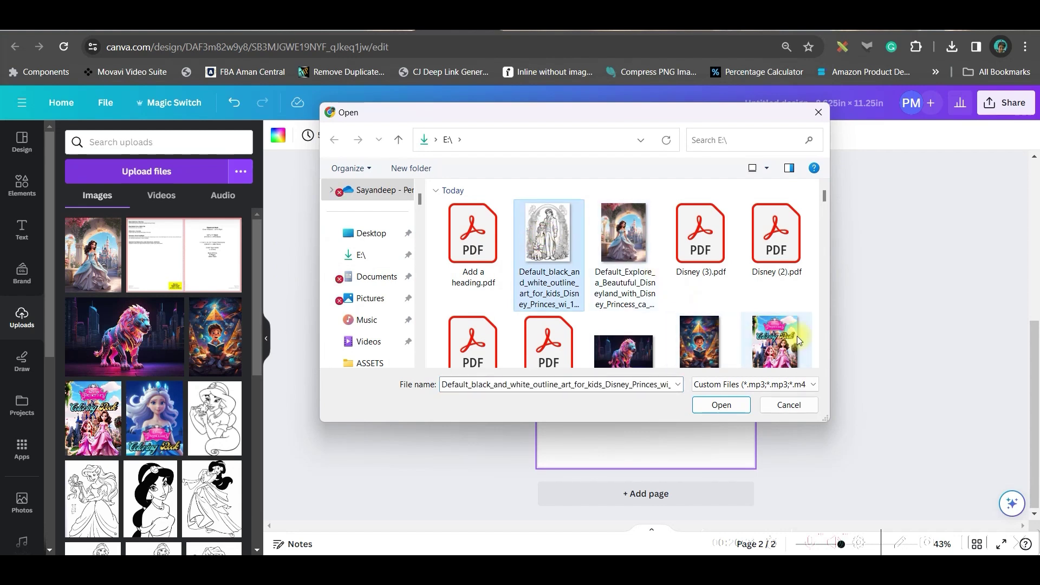
click(720, 405)
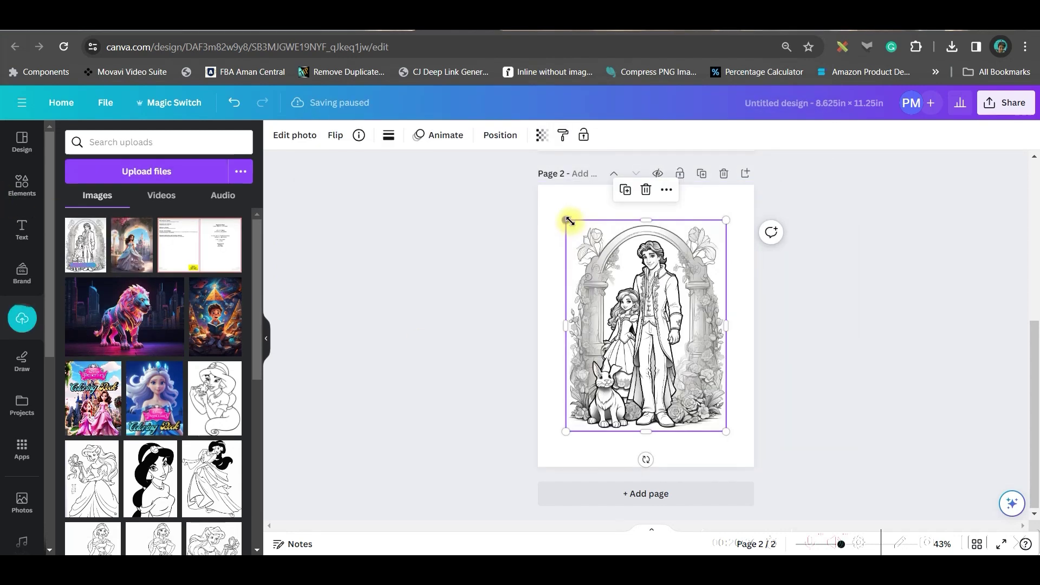
drag(566, 216, 539, 184)
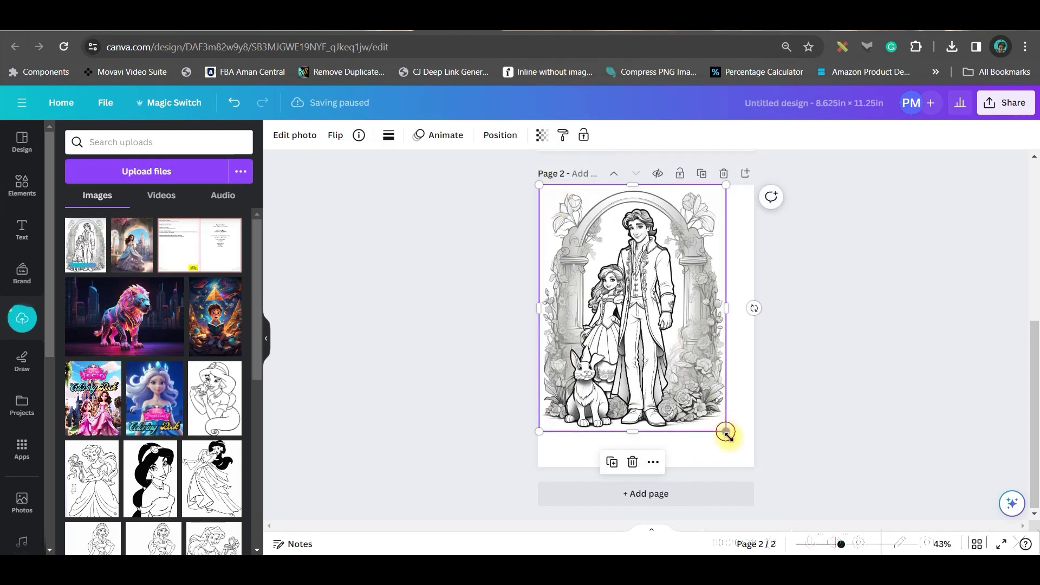
drag(726, 432, 752, 467)
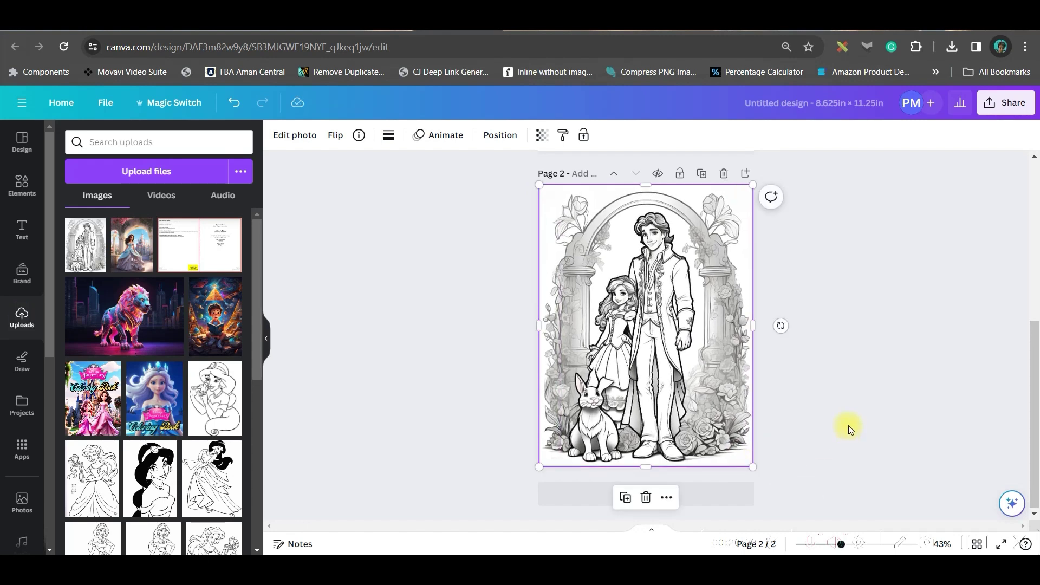
- Apply the Noir black-and-white filter to the coloring image
click(306, 136)
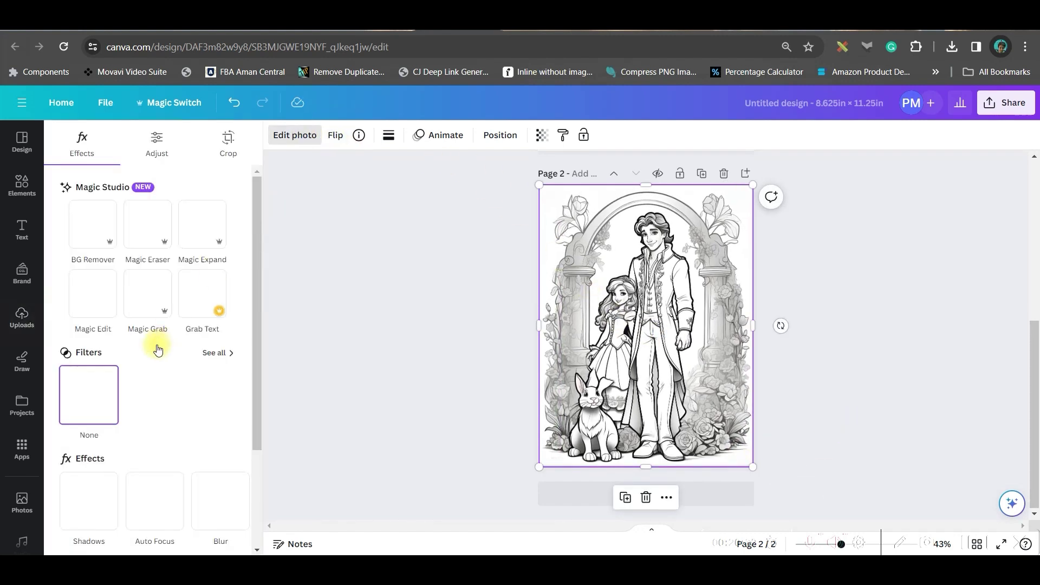
click(215, 367)
scroll(145, 373, down, 3)
scroll(162, 396, down, 8)
click(206, 412)
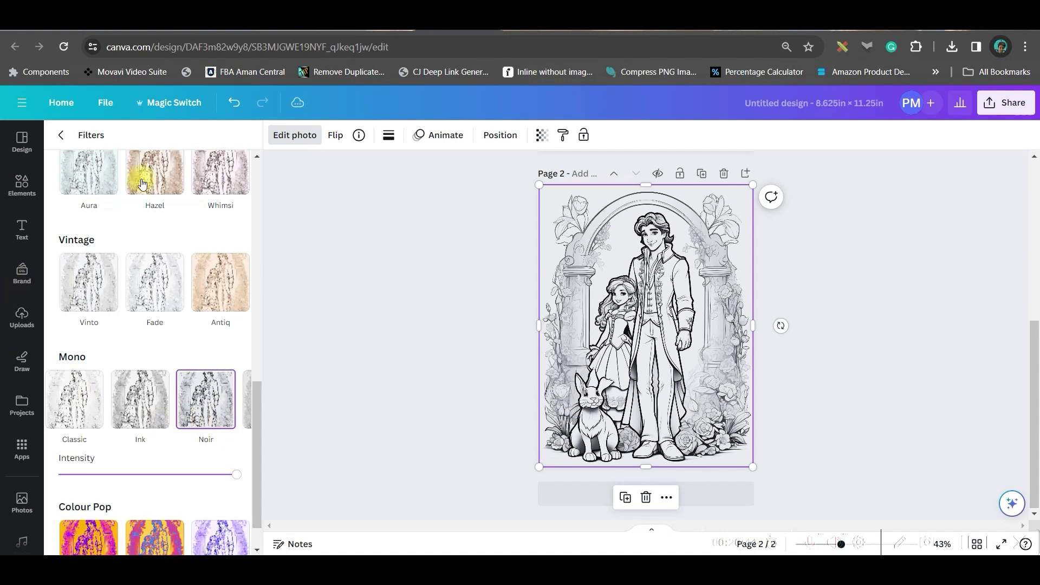
click(58, 136)
- Deepen the blacks, set contrast to 100 and saturation to -100
click(157, 141)
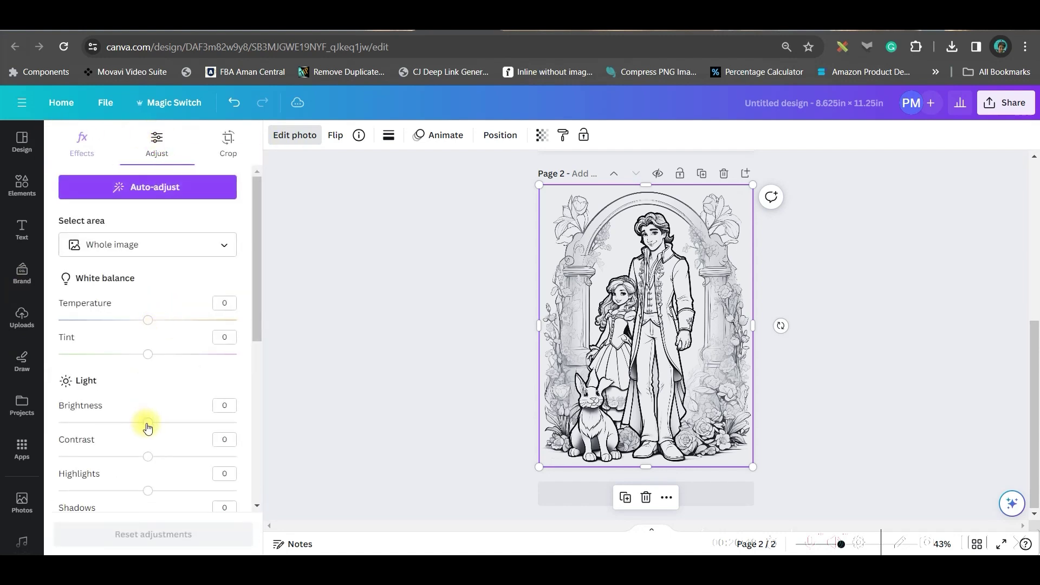
scroll(149, 423, down, 4)
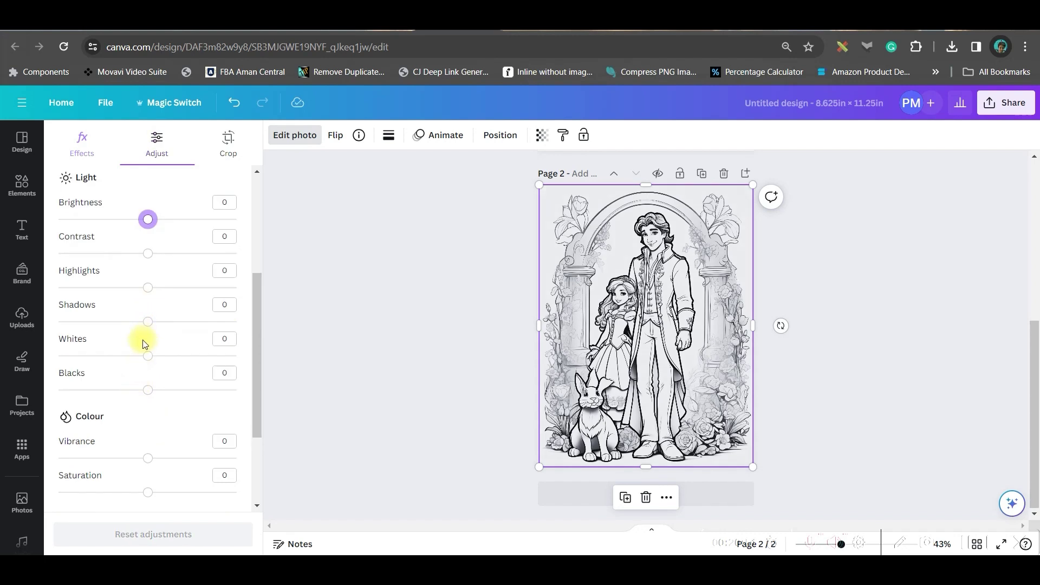
drag(148, 390, 182, 390)
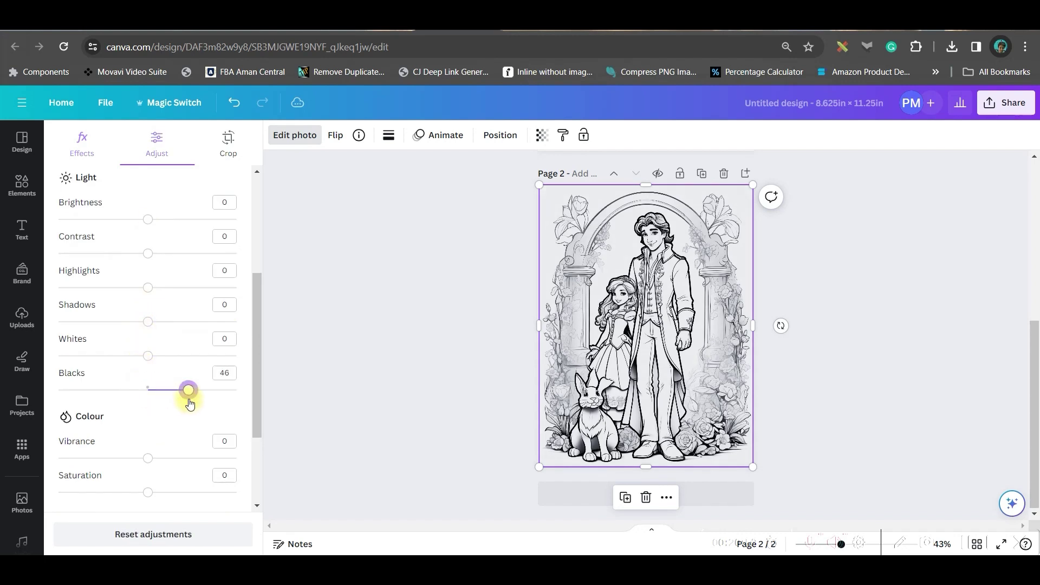
drag(148, 252, 237, 253)
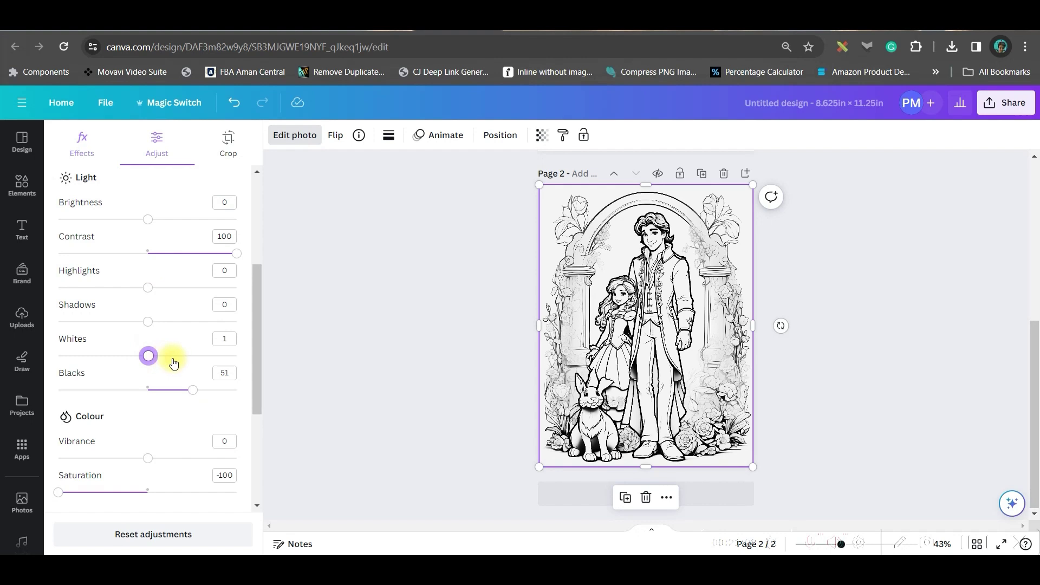
drag(148, 356, 193, 356)
- Add pages and fill pages 4 and 6 with the Jasmine and Ariel line art
key(Escape)
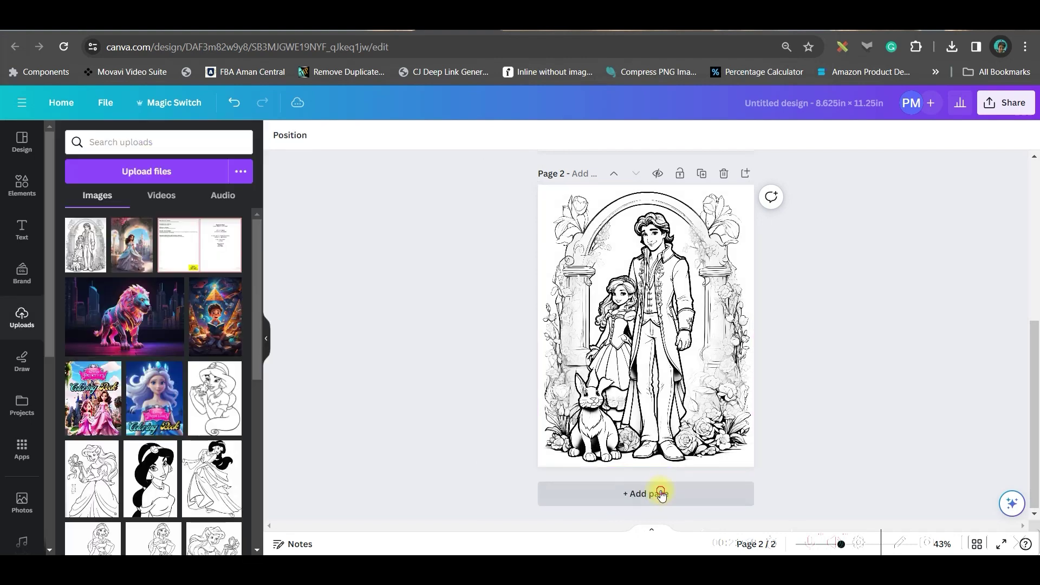
click(659, 493)
click(656, 493)
click(237, 414)
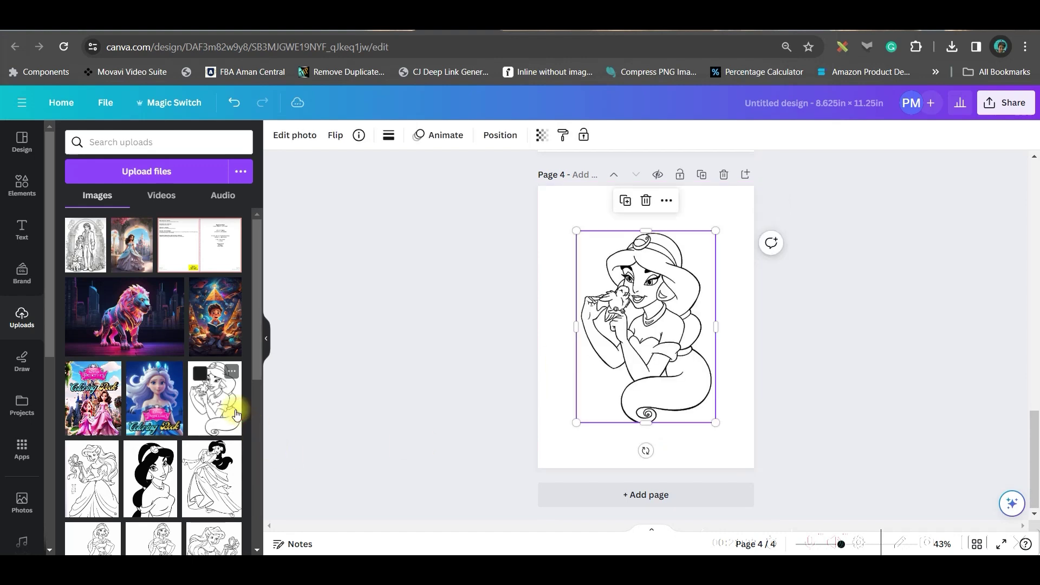
drag(575, 231, 538, 179)
drag(715, 423, 737, 447)
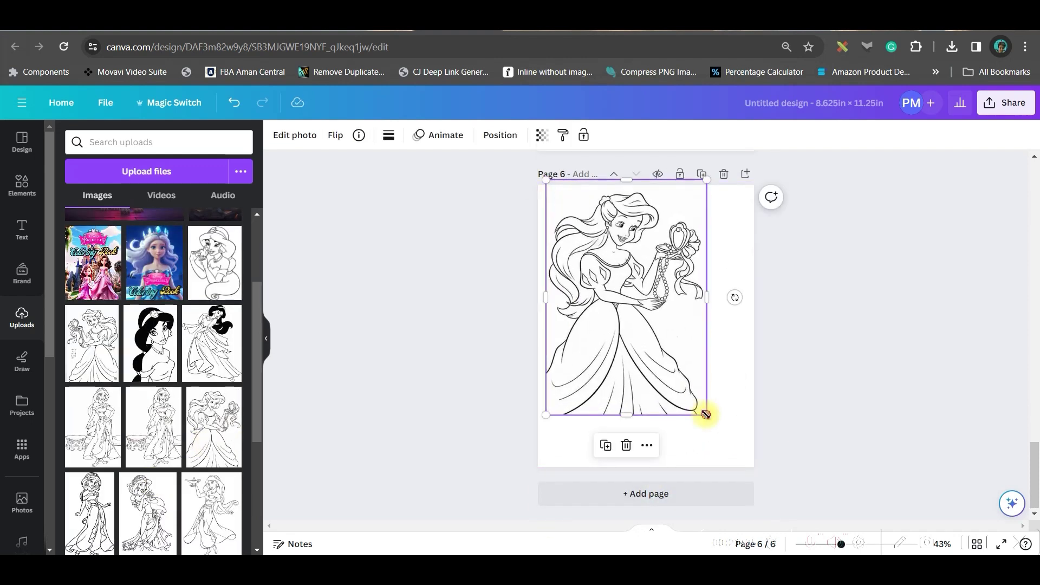
drag(706, 415, 750, 471)
click(894, 395)
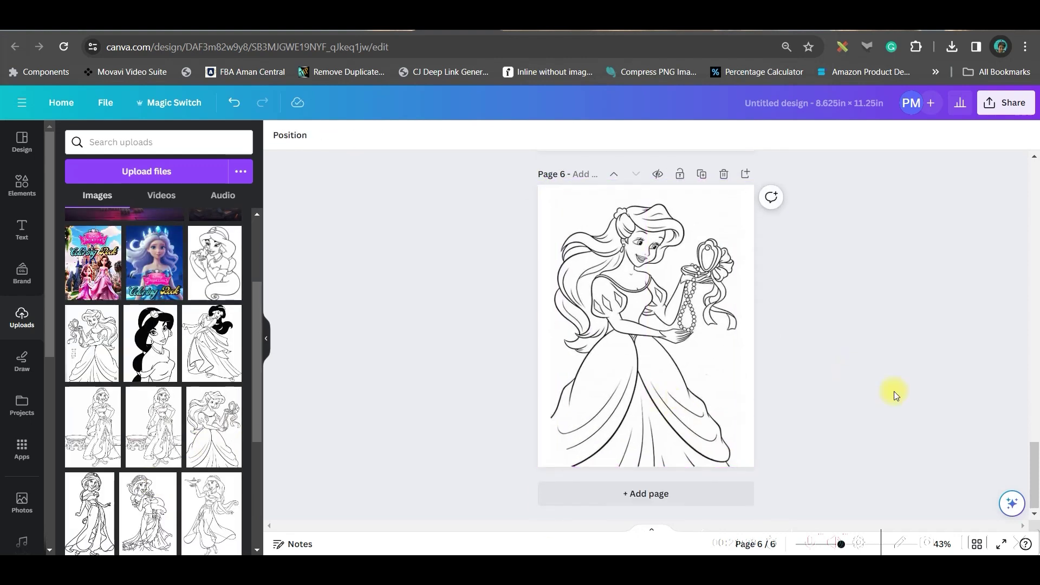
- Set the design's download file type to PDF Print
click(1008, 109)
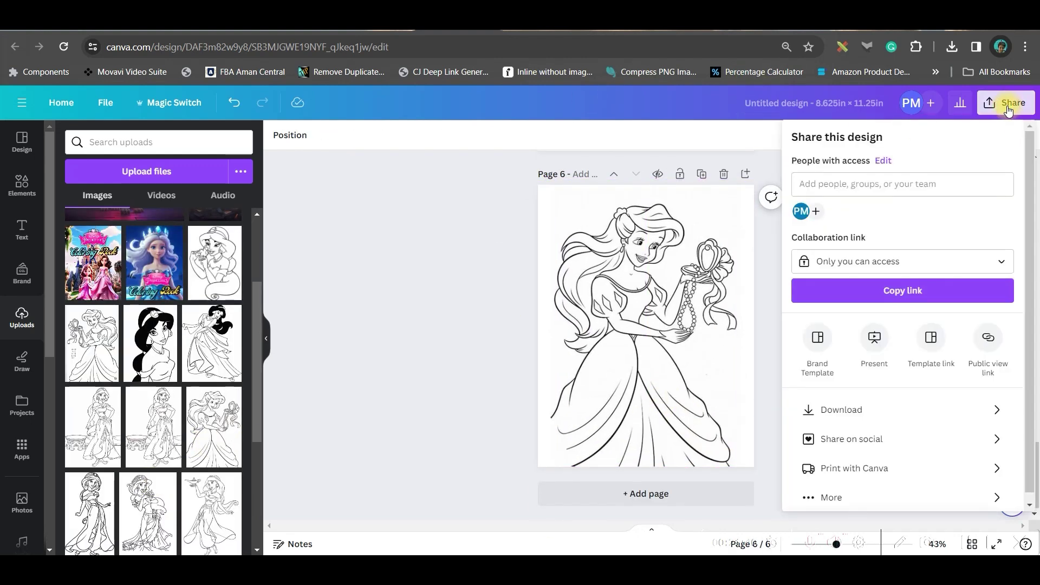
click(840, 410)
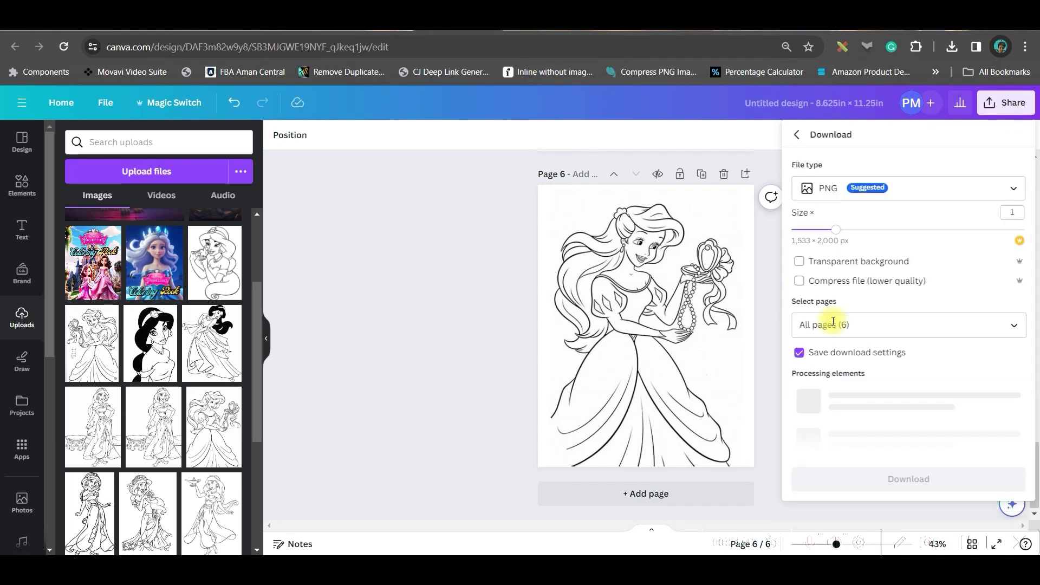
click(861, 187)
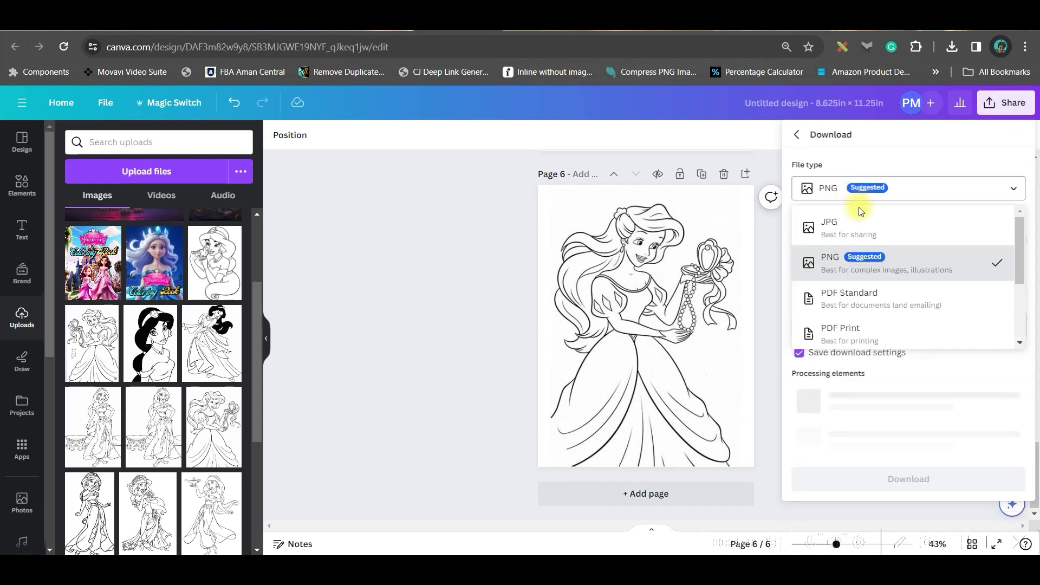
click(852, 326)
click(800, 229)
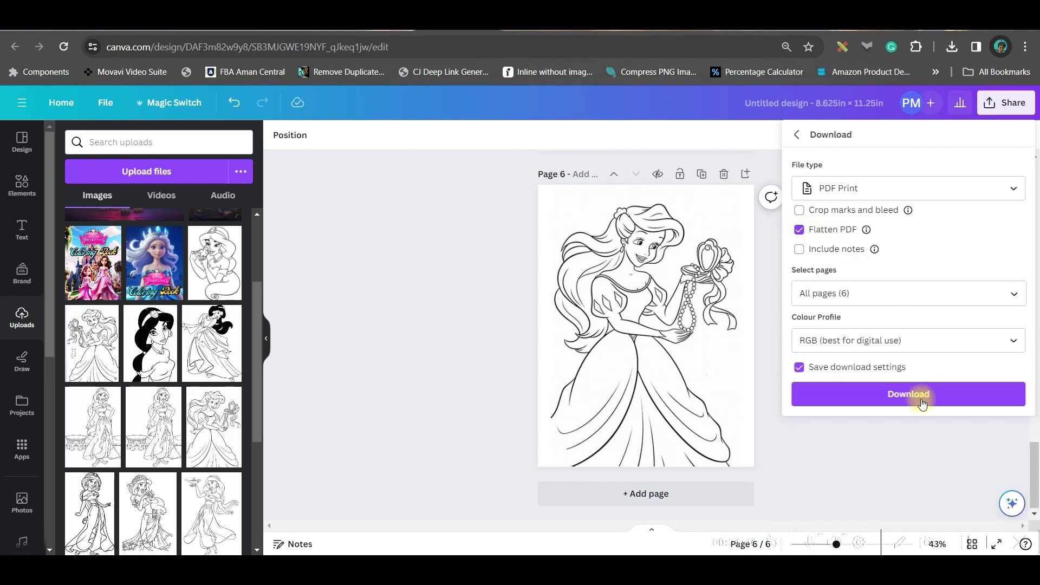
- Open the page selection for downloading the coloring book PDF
click(1013, 293)
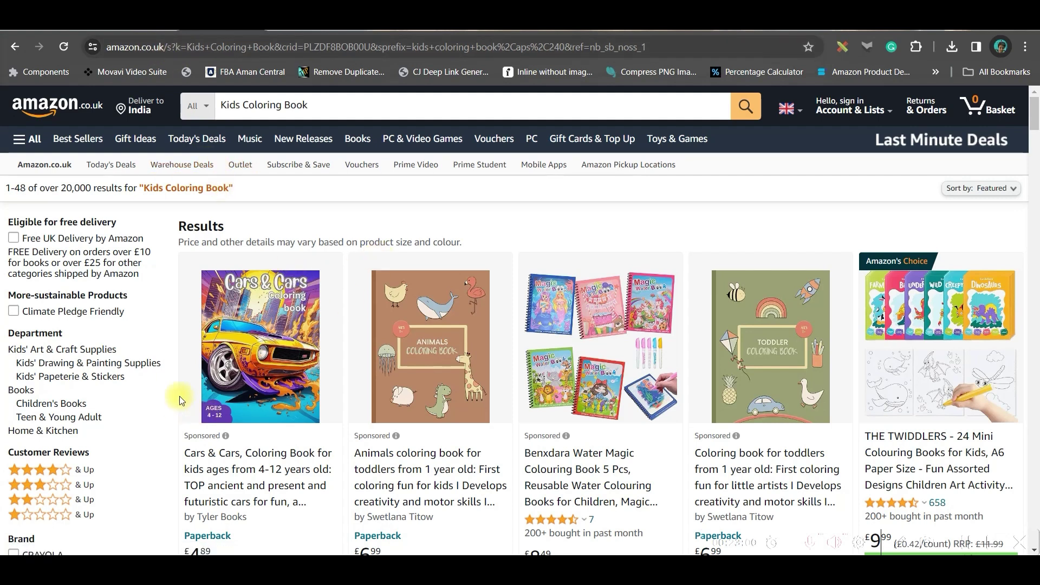
- Browse the Amazon.co.uk listings of kids' coloring and activity books
scroll(198, 388, down, 1)
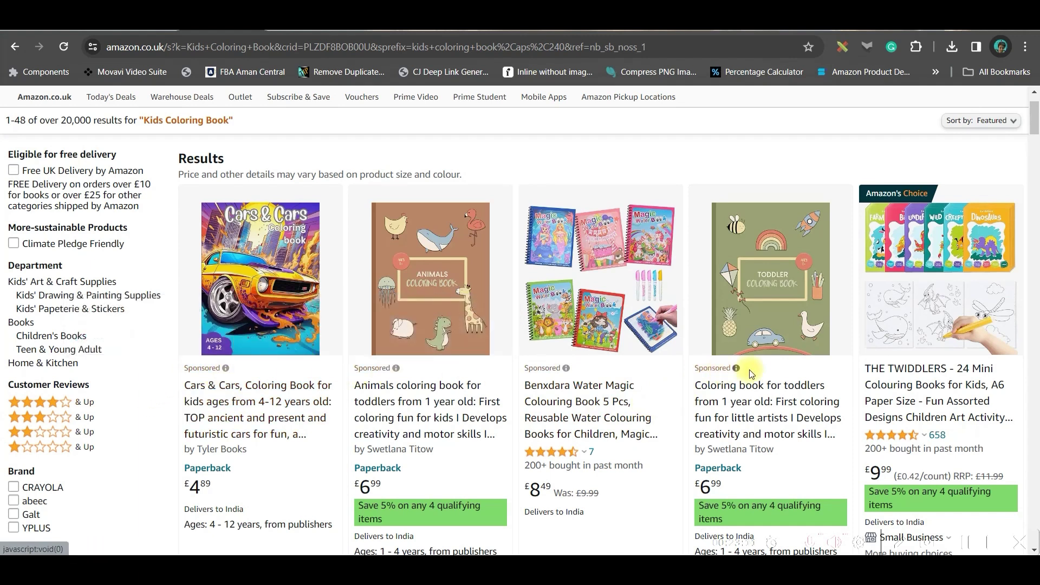
scroll(690, 415, down, 1)
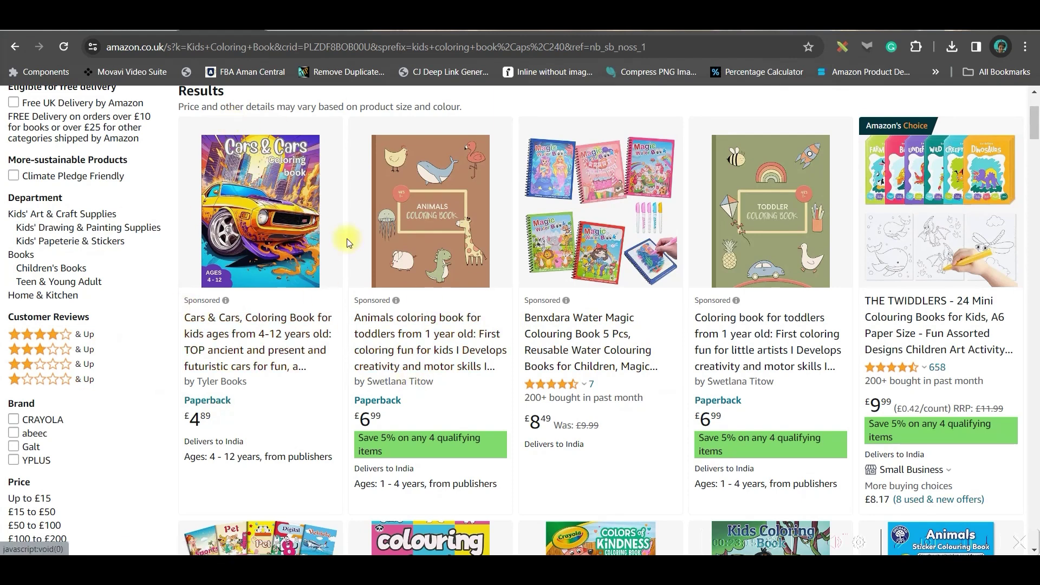
scroll(872, 309, down, 2)
scroll(878, 336, down, 5)
scroll(888, 369, down, 7)
scroll(893, 376, down, 7)
scroll(373, 193, up, 10)
scroll(385, 216, up, 10)
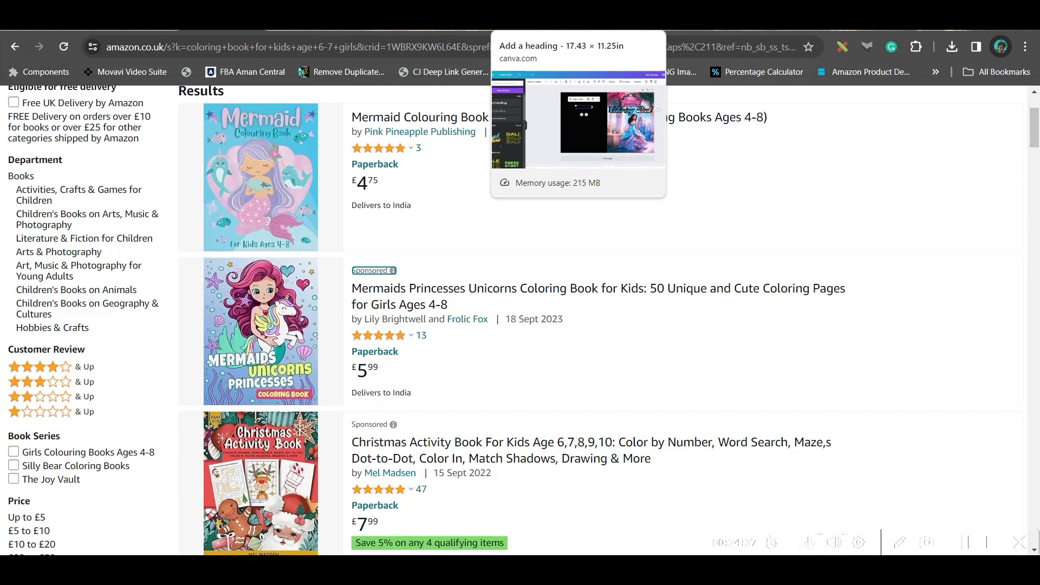
scroll(367, 259, down, 4)
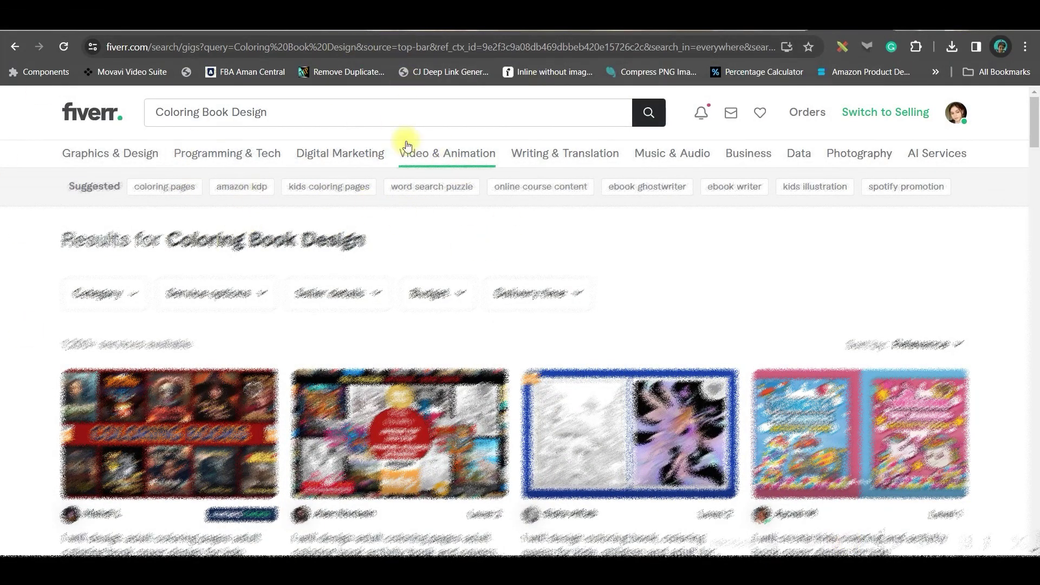
- Open the adult coloring pages design gig on Fiverr and dismiss the 10% off popup
scroll(140, 522, down, 5)
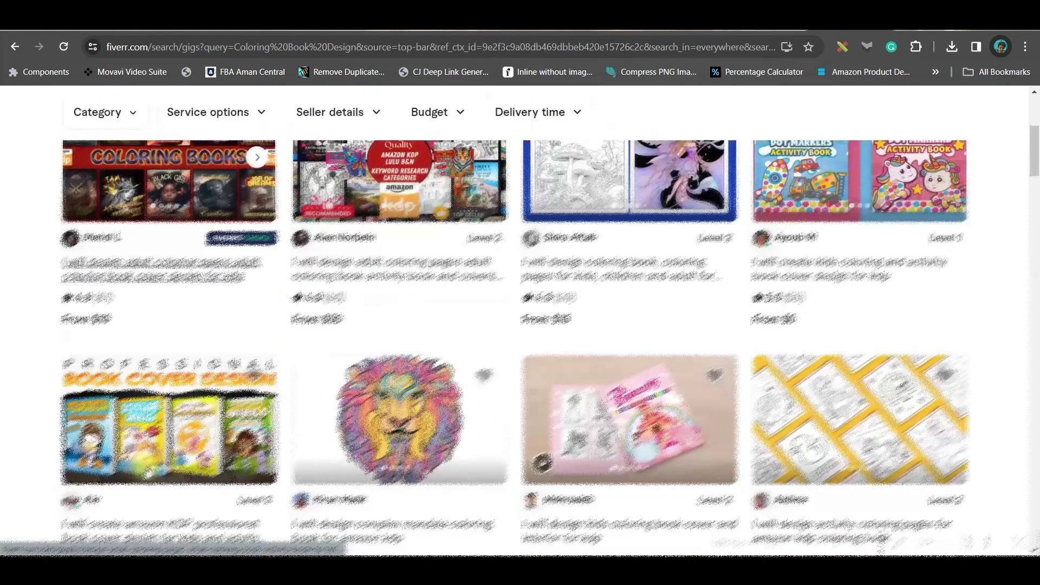
scroll(191, 205, up, 1)
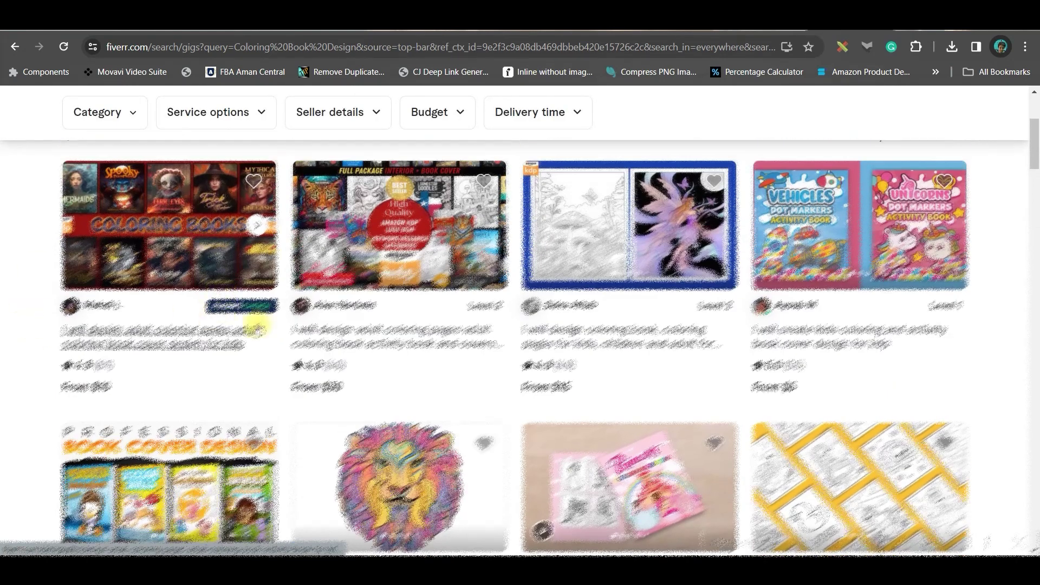
click(150, 226)
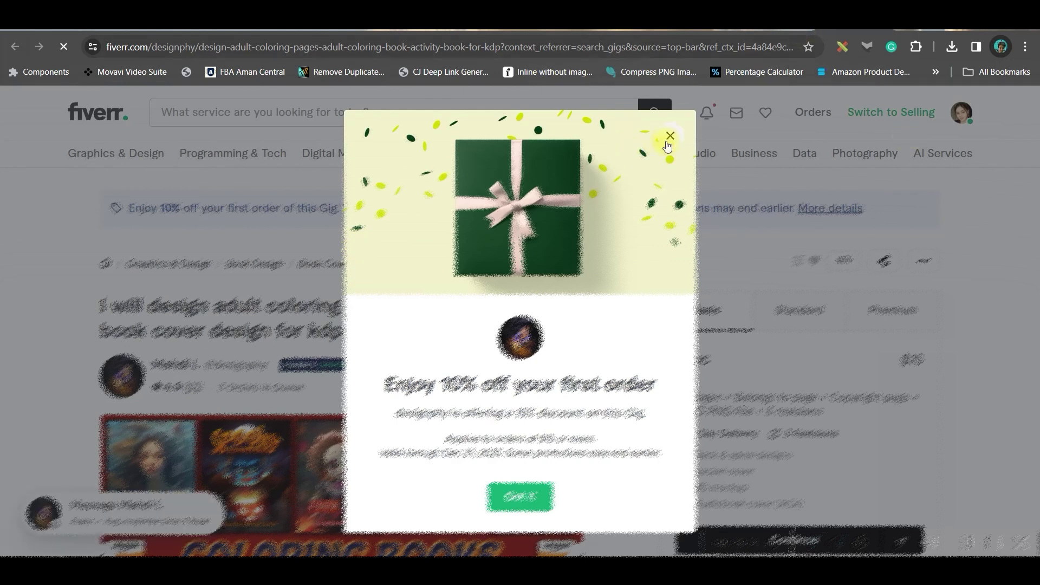
click(670, 135)
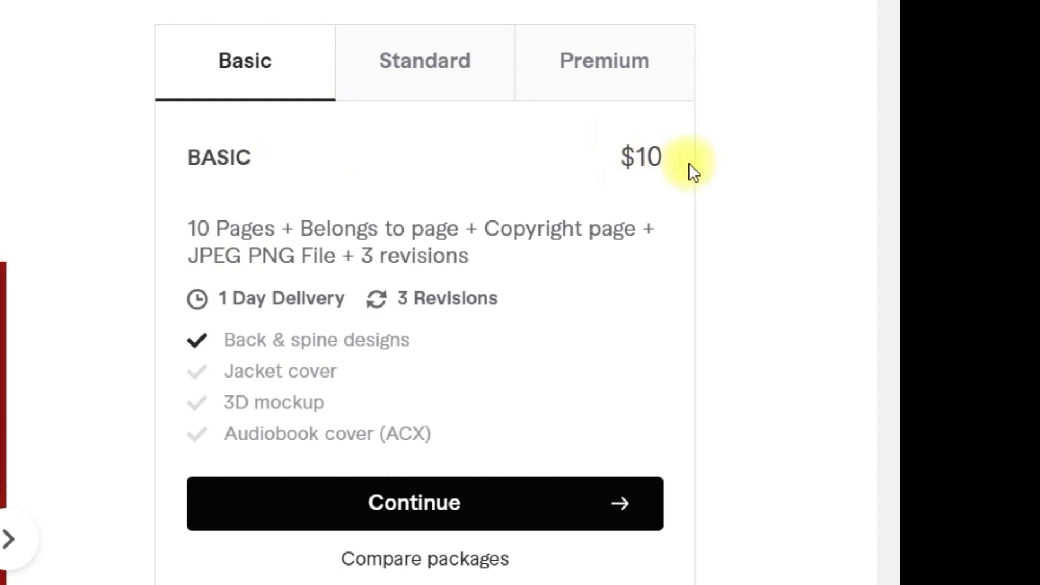
- Compare the gig's Standard ($22.50) and Premium ($36) packages, then return to Amazon's results
click(395, 86)
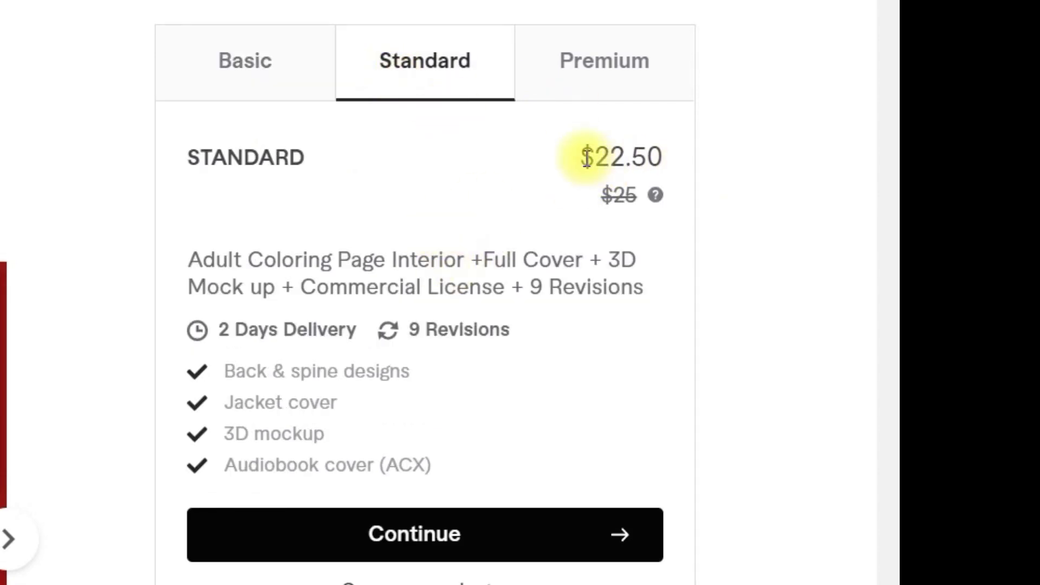
drag(586, 158, 663, 158)
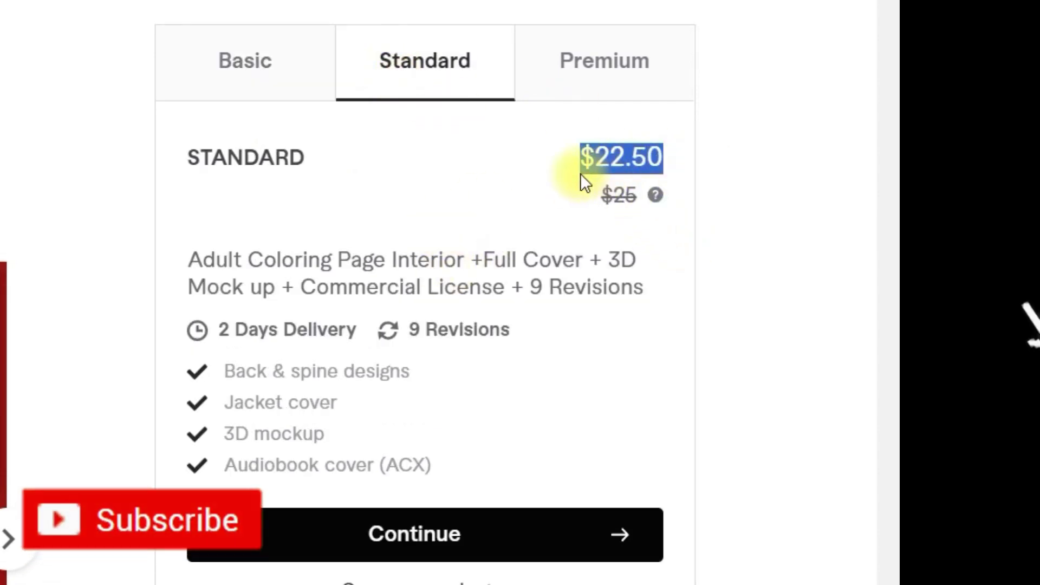
click(639, 65)
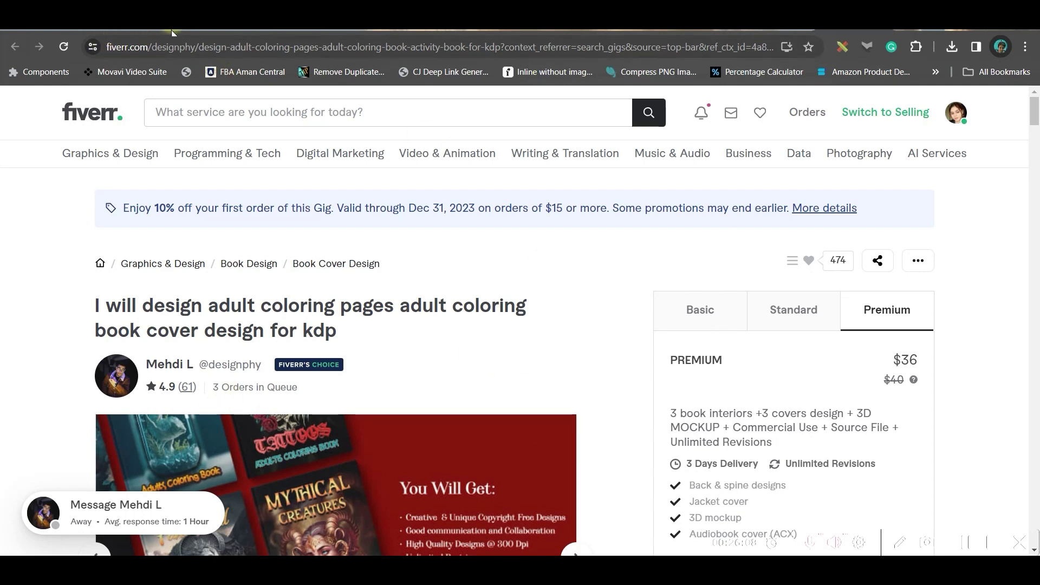
click(215, 31)
scroll(317, 271, up, 6)
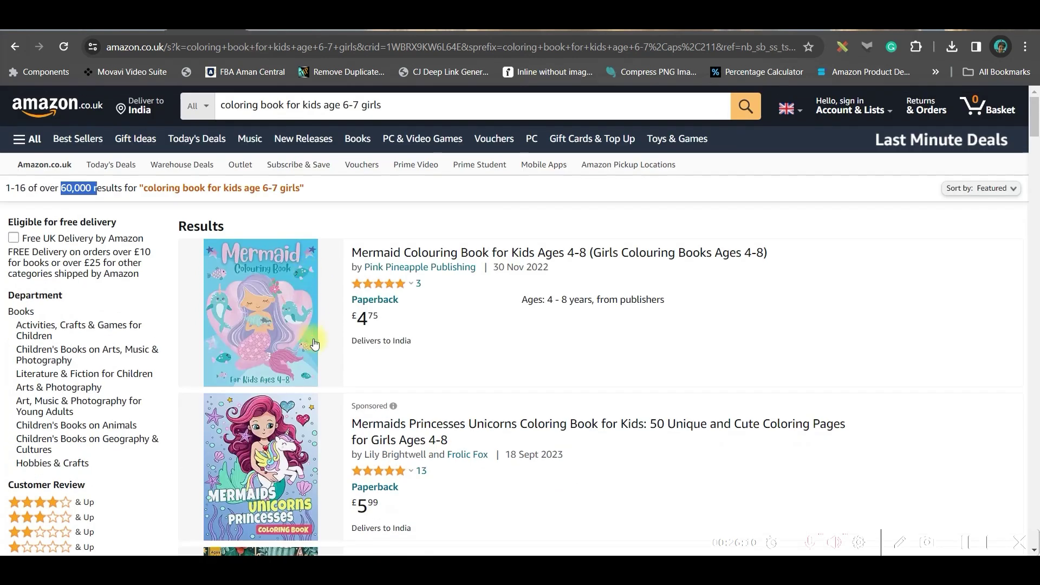